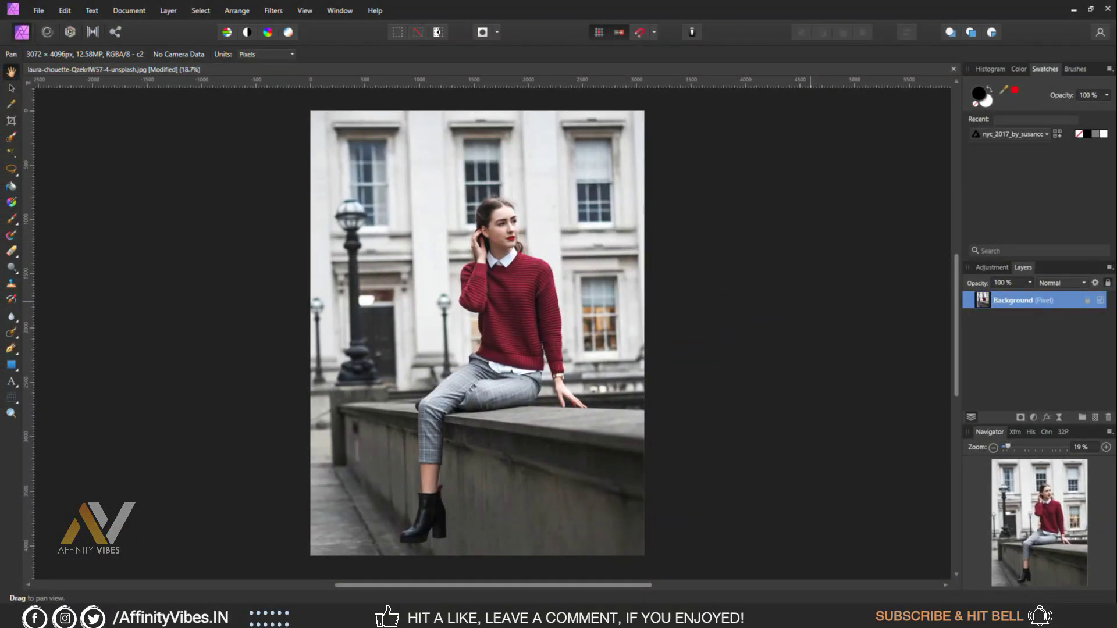
Apply the Dark Theme LUT preset to the woman-with-flowers photo
scroll(477, 333, "up", 1)
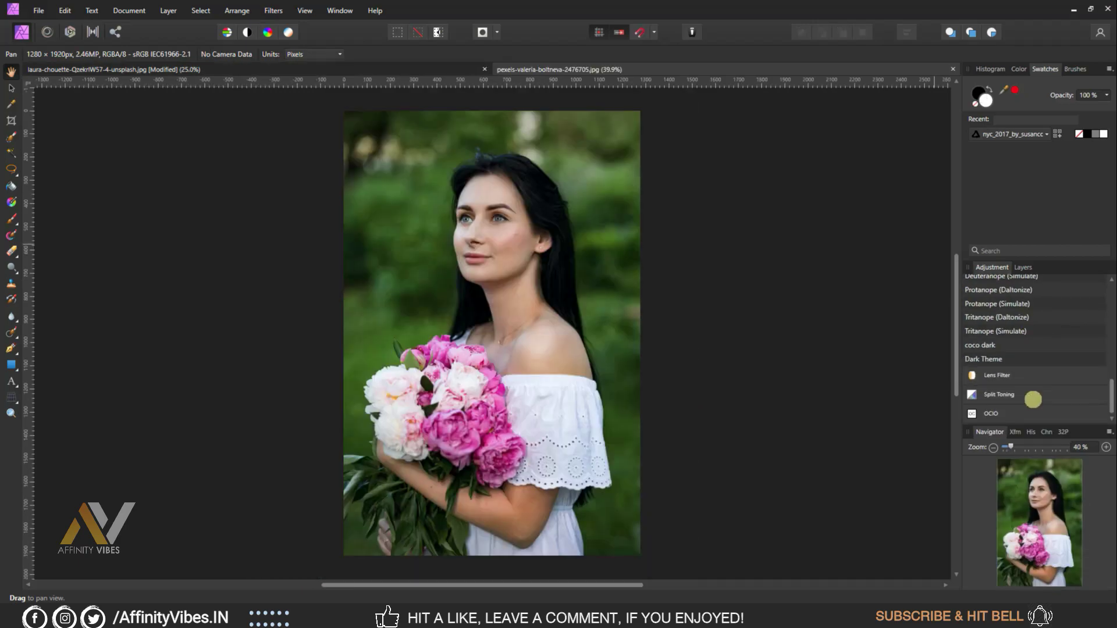
left_click(984, 359)
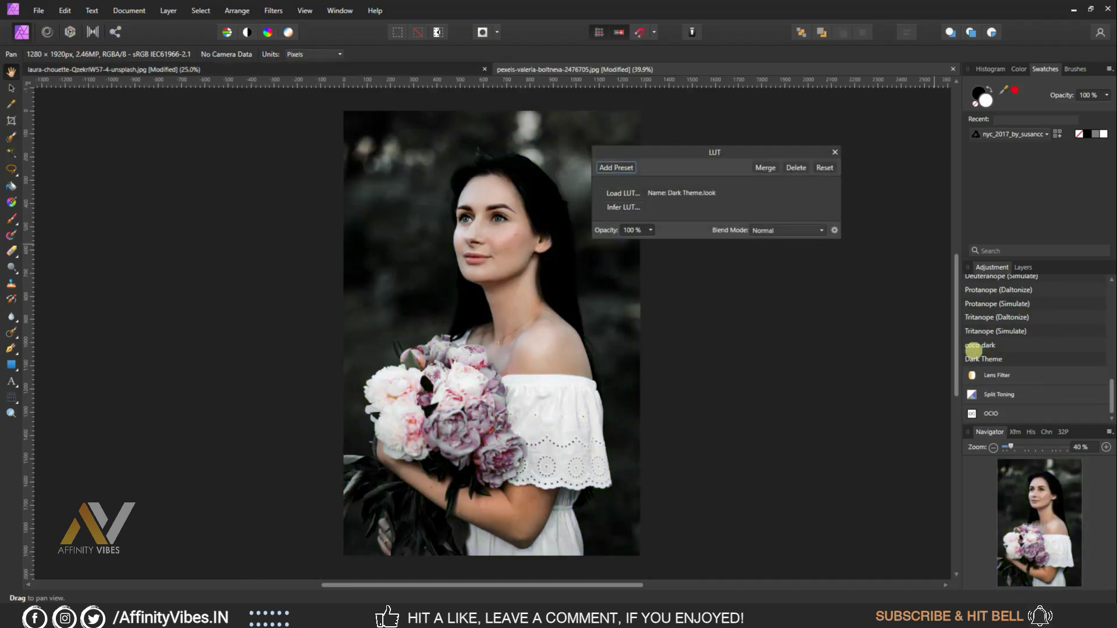
left_click(835, 151)
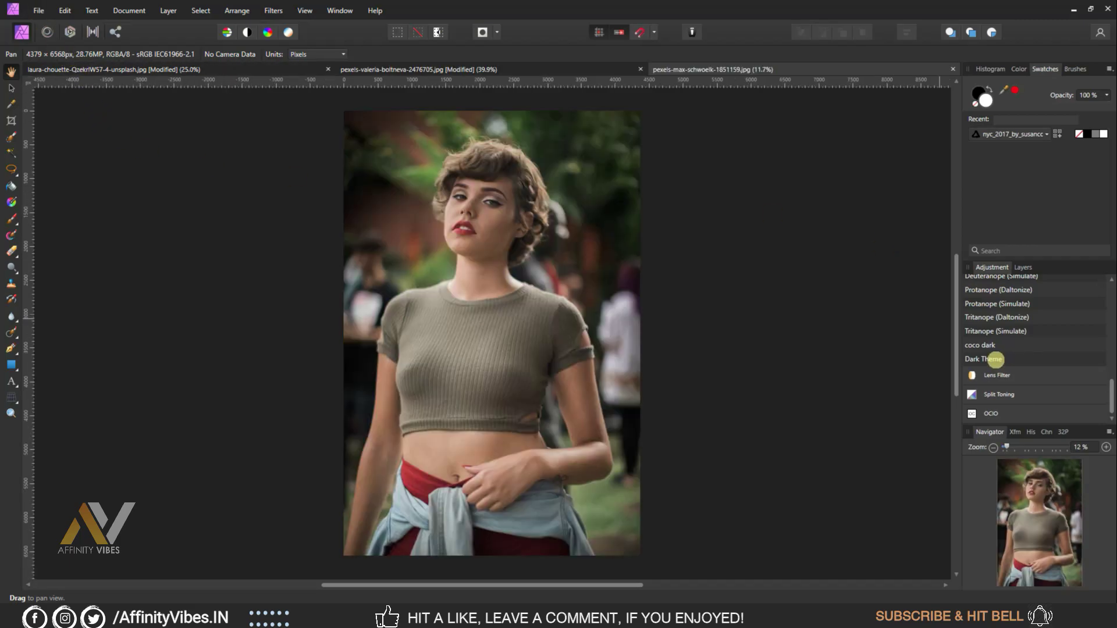
Apply the Dark Theme LUT preset to the third, short-haired street portrait
left_click(996, 359)
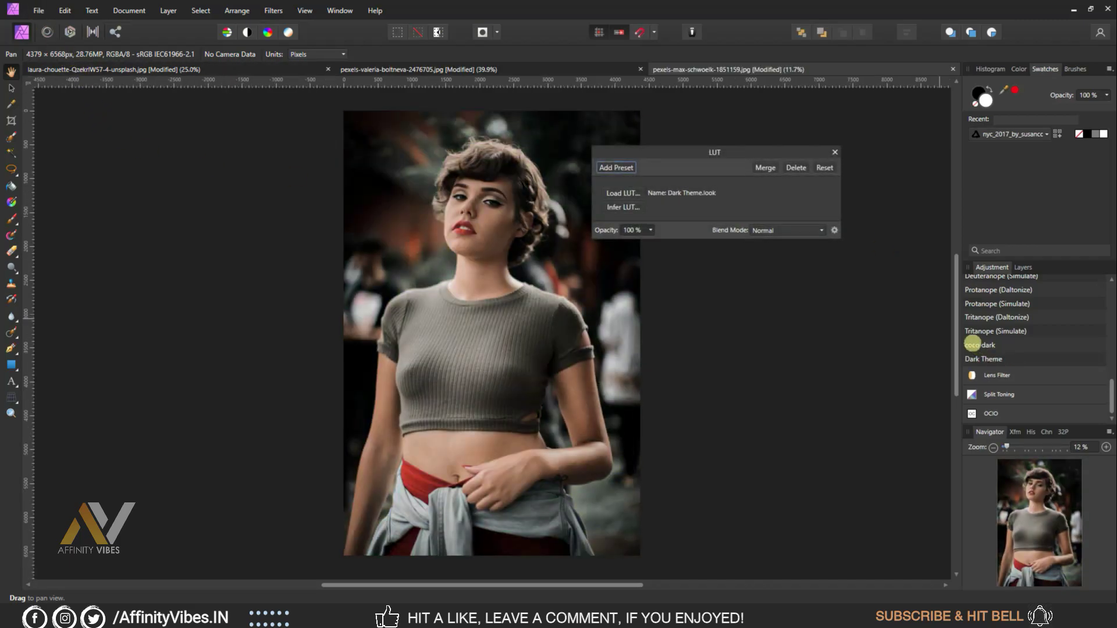
left_click(835, 151)
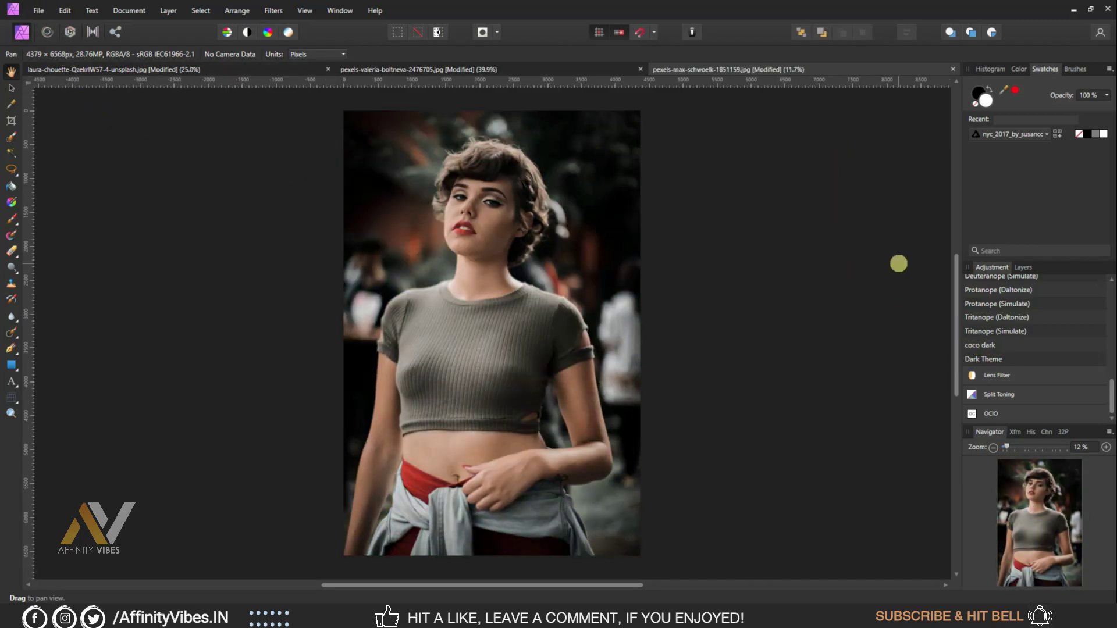
scroll(980, 280, "up", 10)
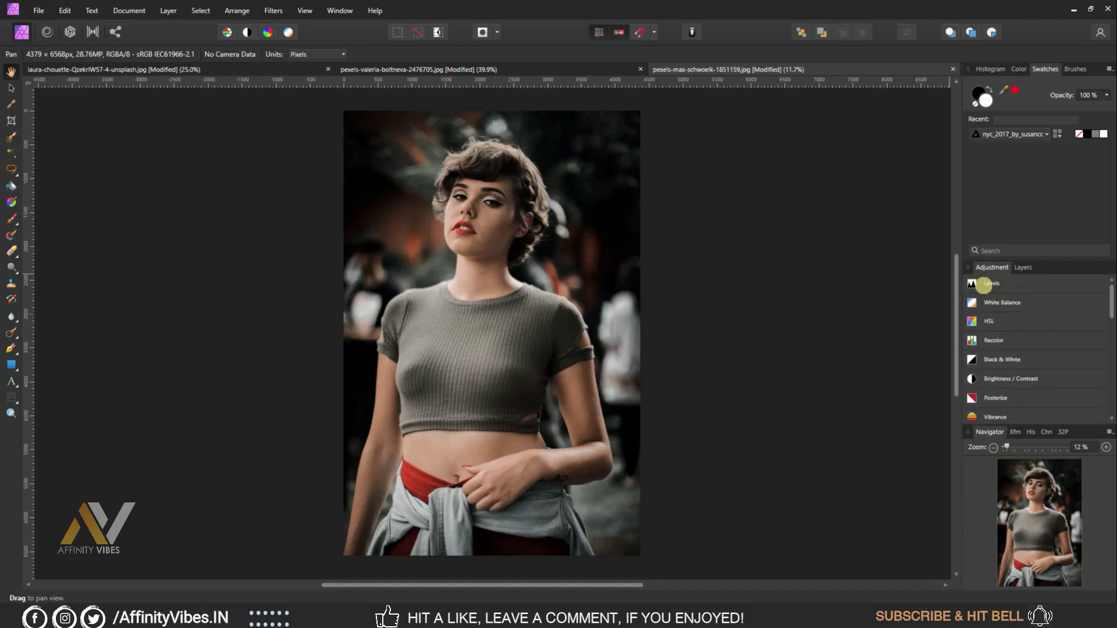
Check its layers, then return via the flowers photo to the red-sweater portrait
left_click(1023, 267)
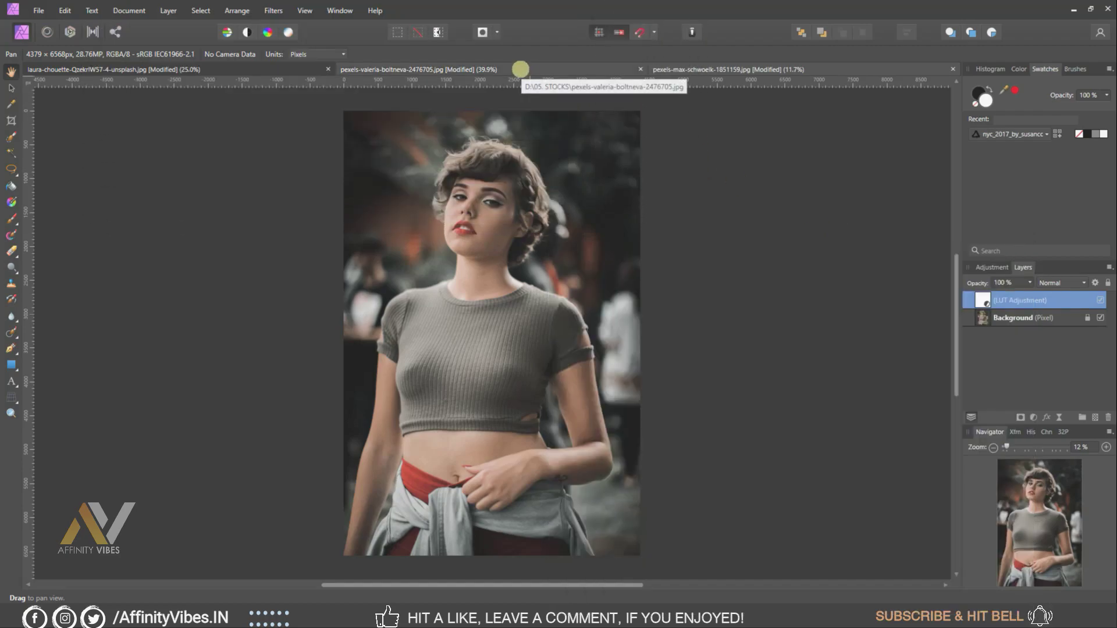
left_click(520, 69)
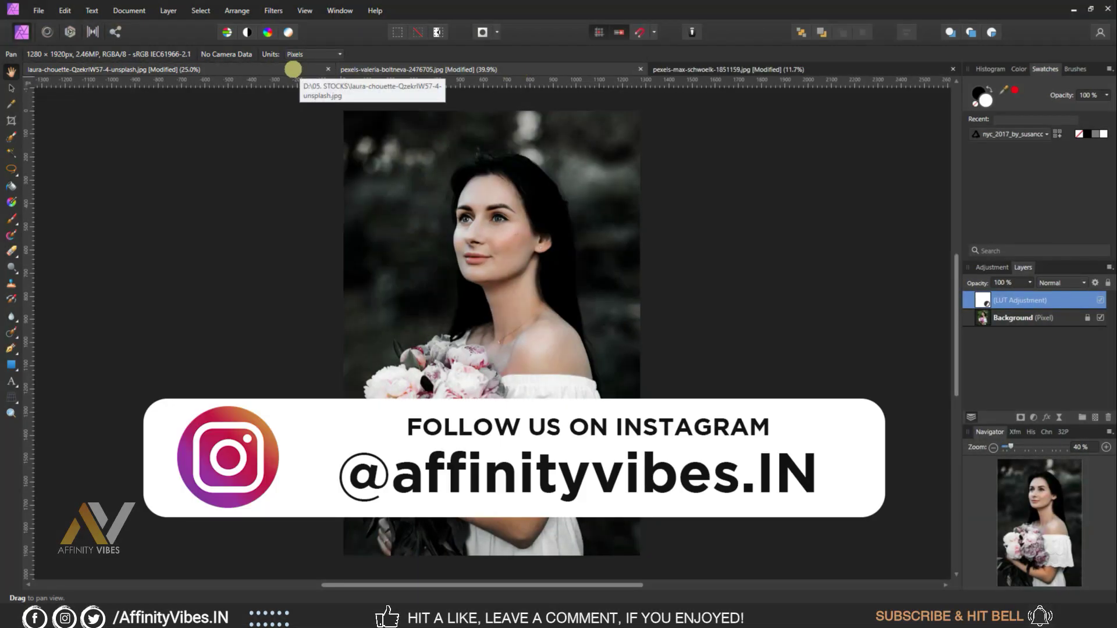
left_click(293, 69)
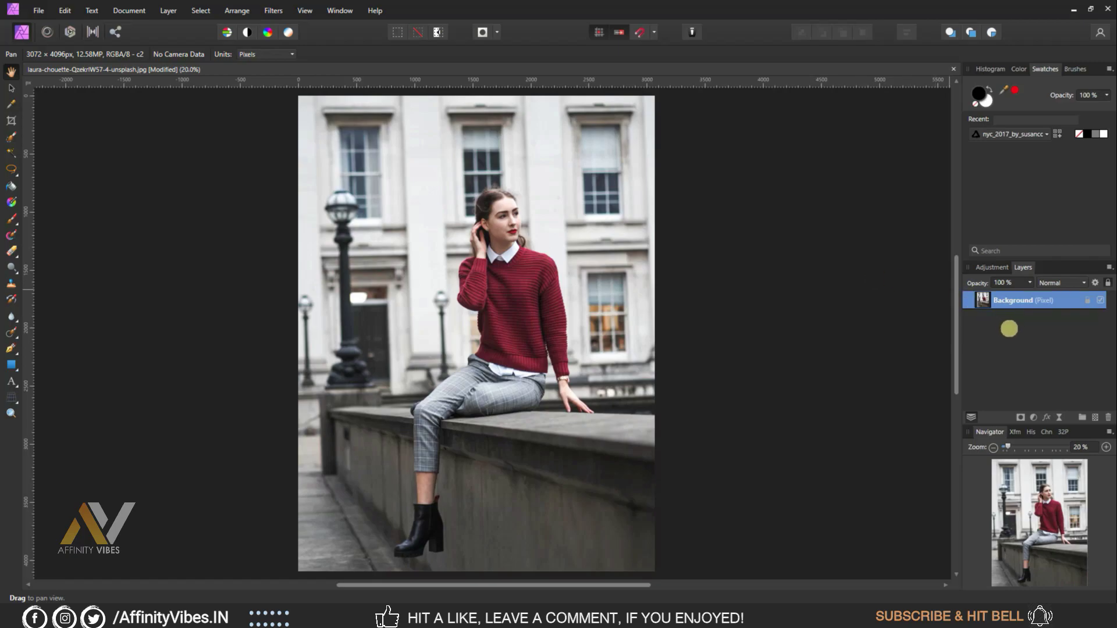
Add an HSL adjustment layer with the yellows' saturation shift set to -80%
left_click(1033, 417)
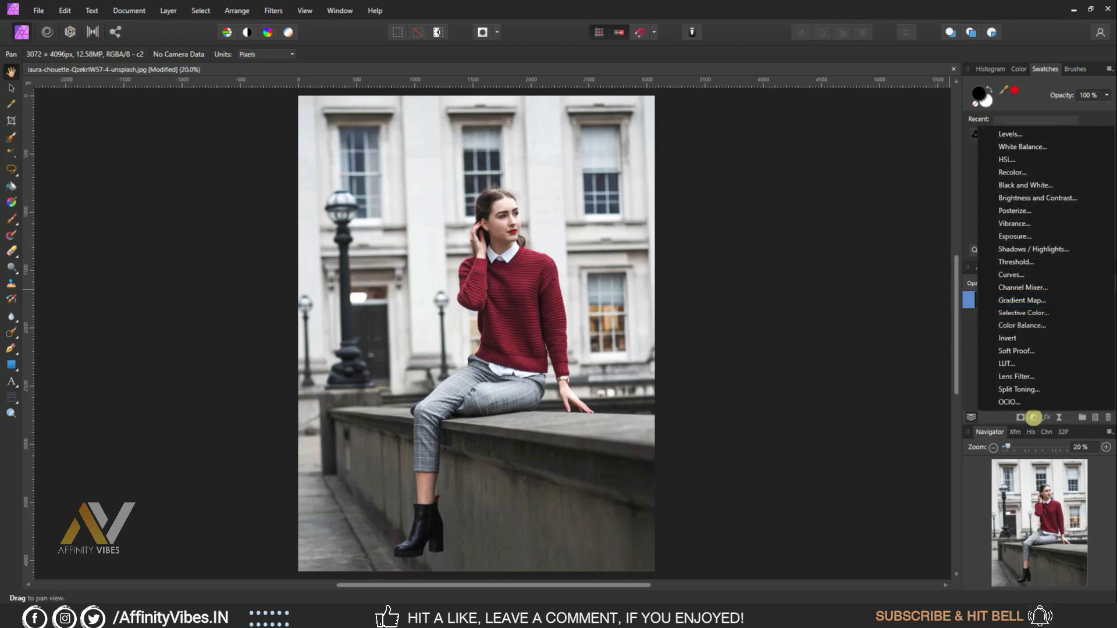
left_click(1007, 159)
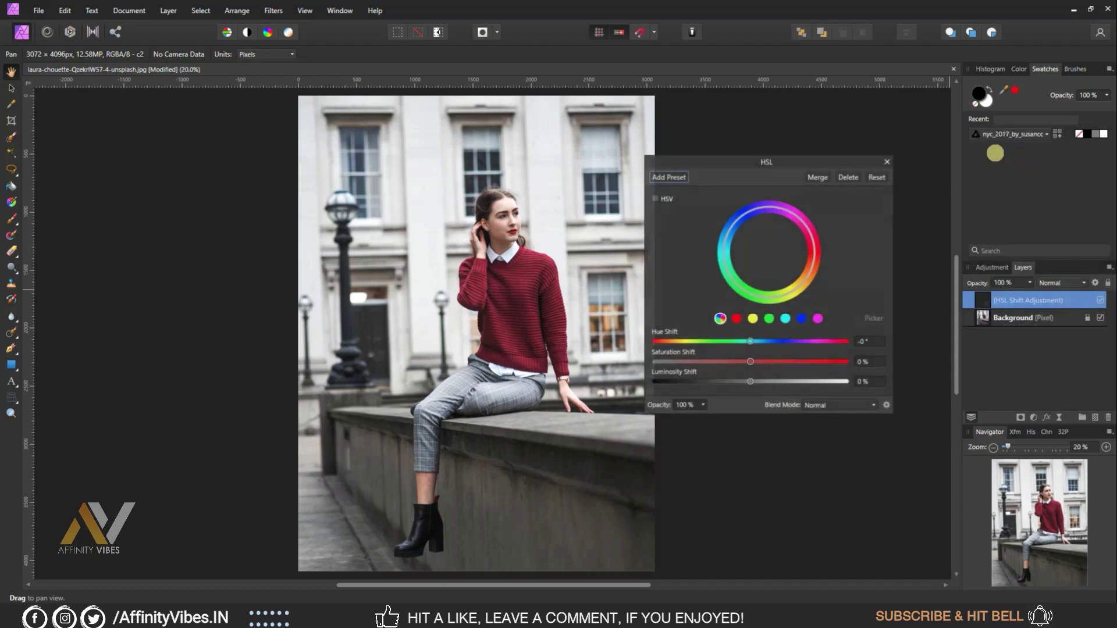
left_click_drag(743, 154, 642, 111)
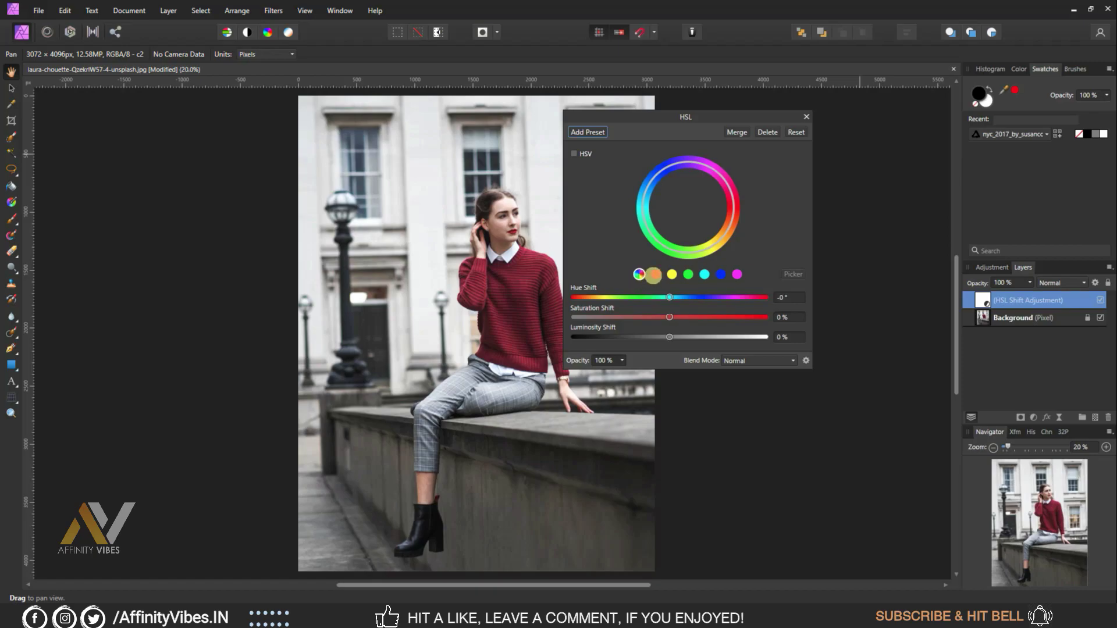
left_click_drag(646, 118, 678, 106)
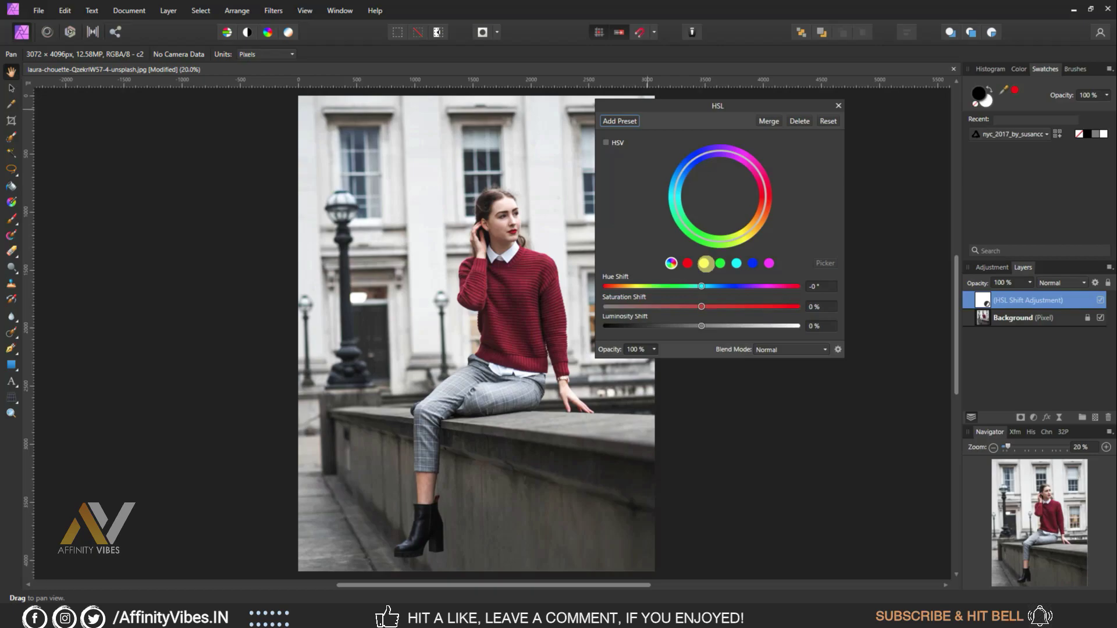
left_click(705, 263)
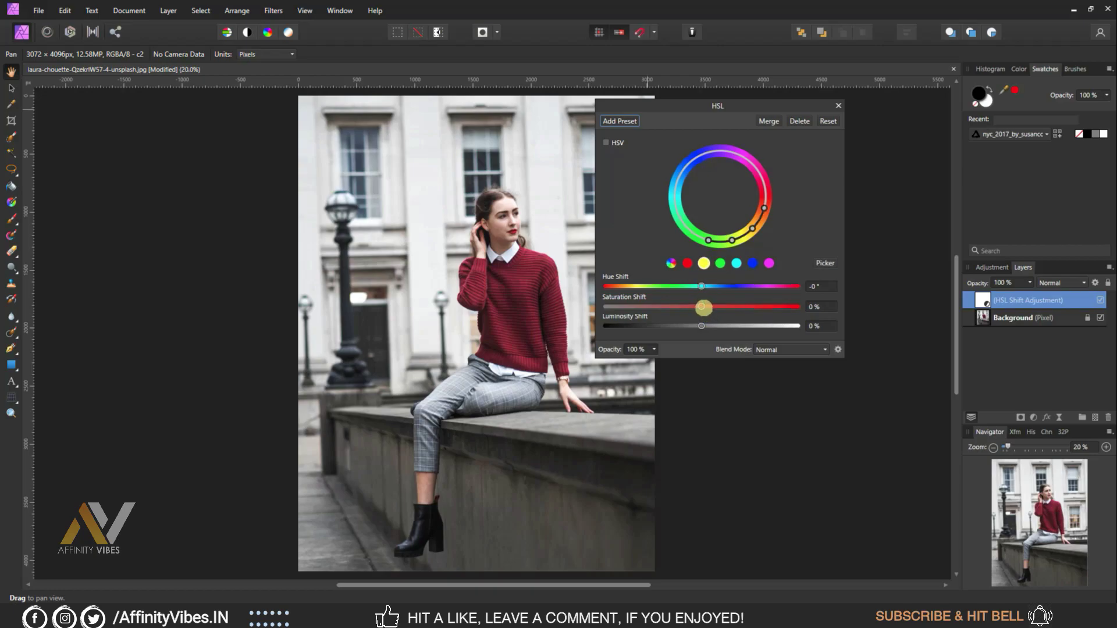
left_click_drag(703, 308, 623, 306)
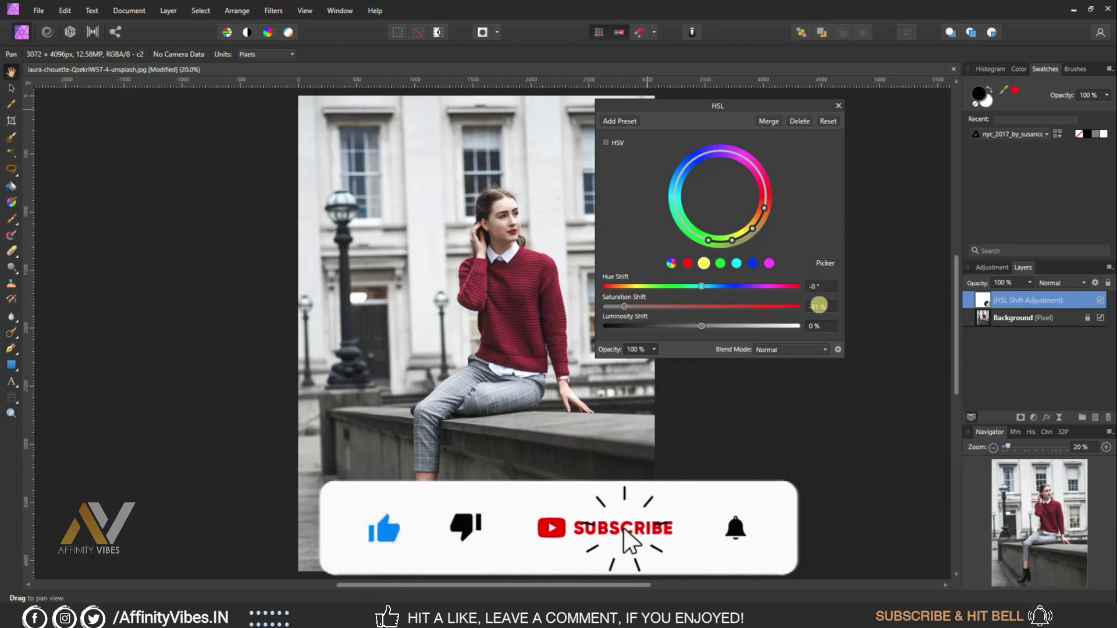
left_click(820, 307)
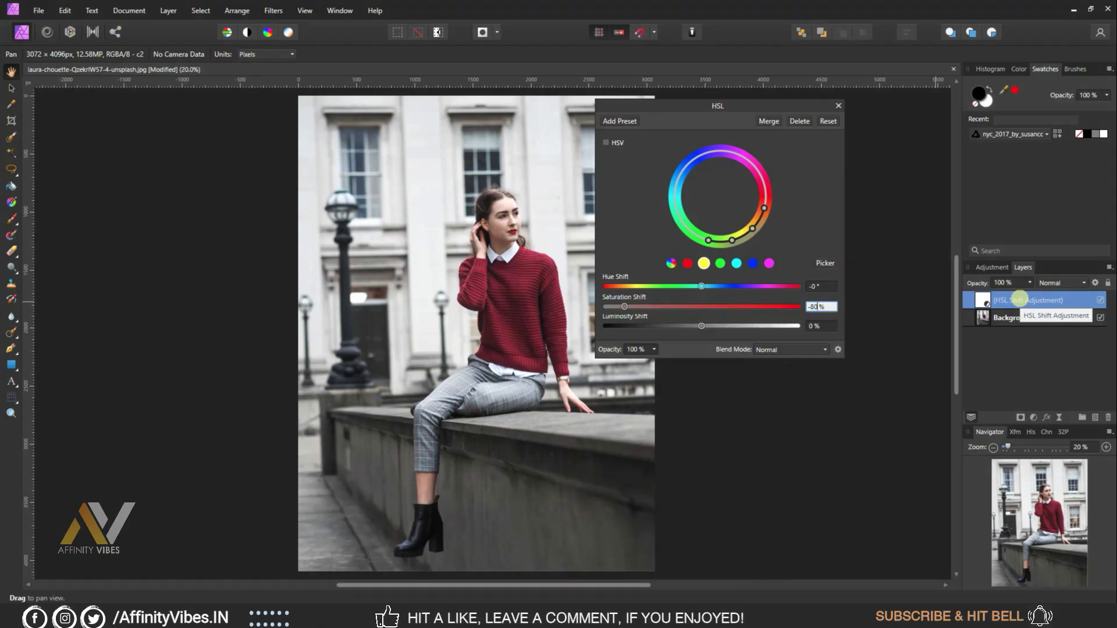
key("Return")
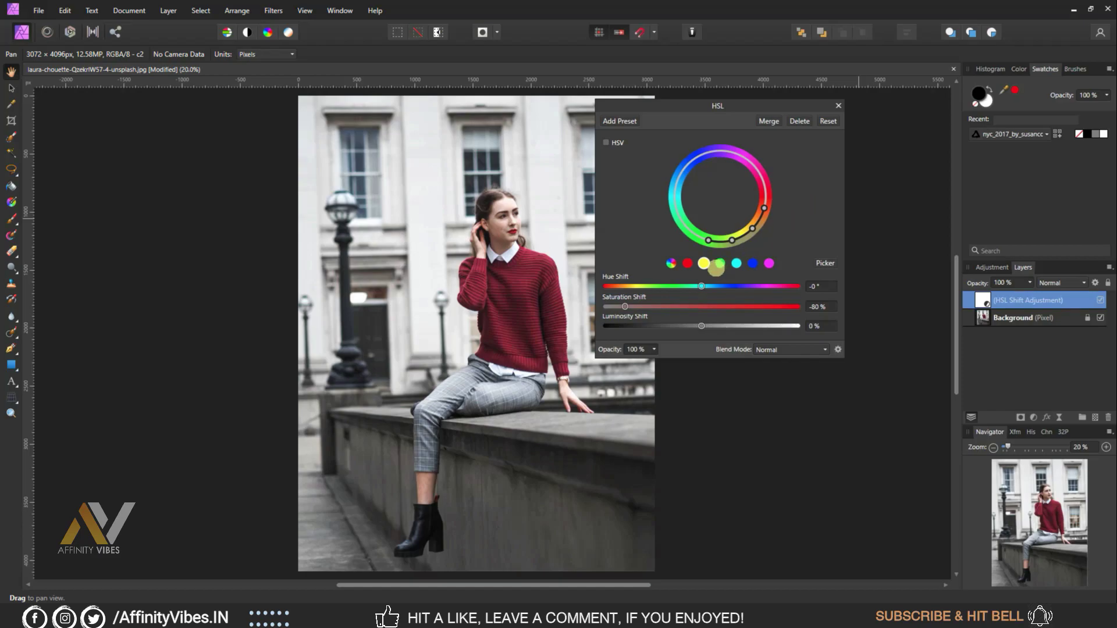
Fully desaturate the green, cyan, blue and magenta ranges in the HSL adjustment
left_click(719, 264)
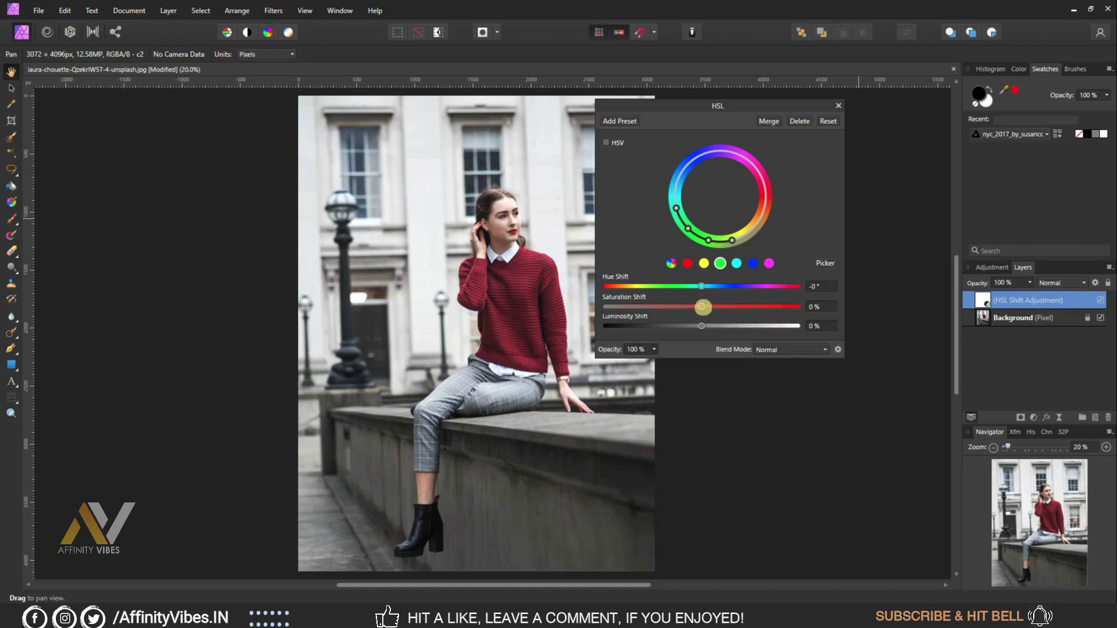
mouse_move(702, 307)
left_mouse_down()
mouse_move(690, 307)
mouse_move(790, 308)
left_mouse_up()
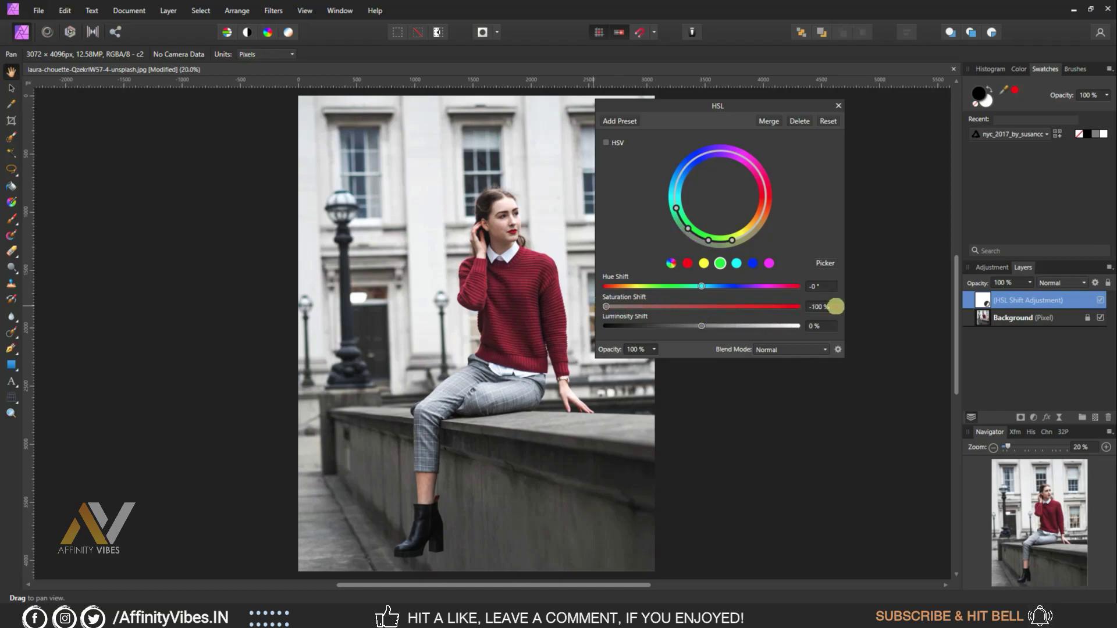
left_click(736, 263)
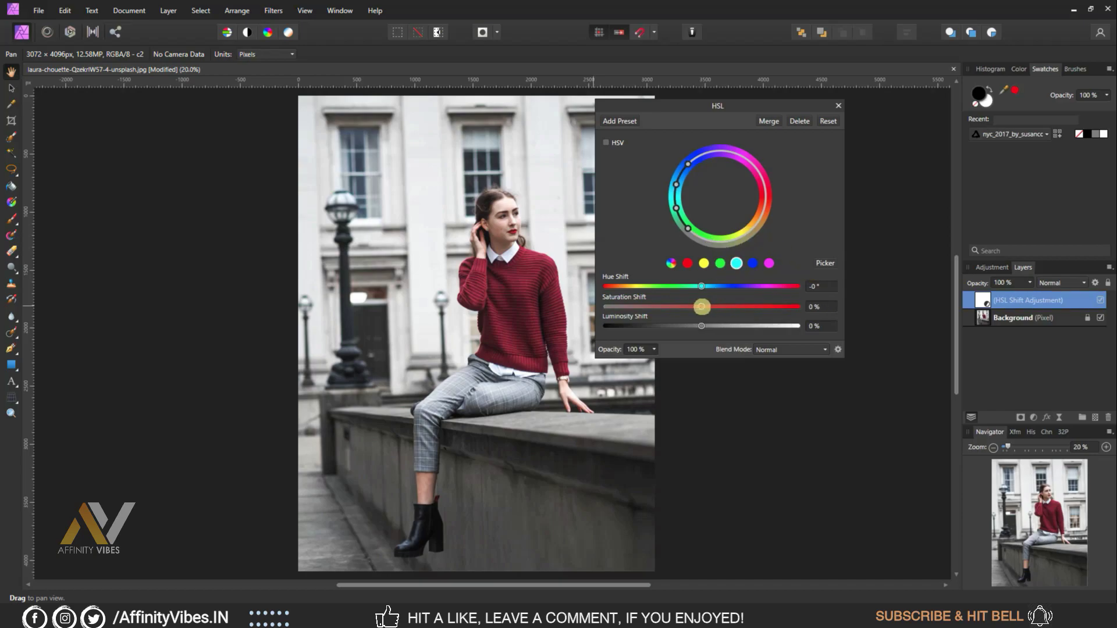
left_click_drag(701, 306, 581, 307)
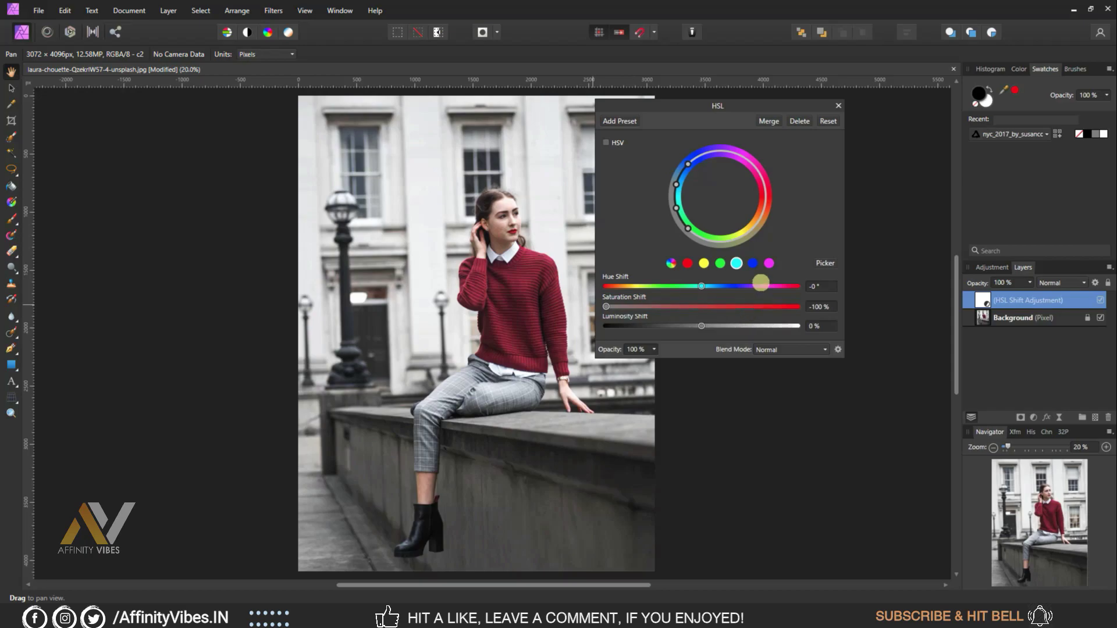
left_click(753, 263)
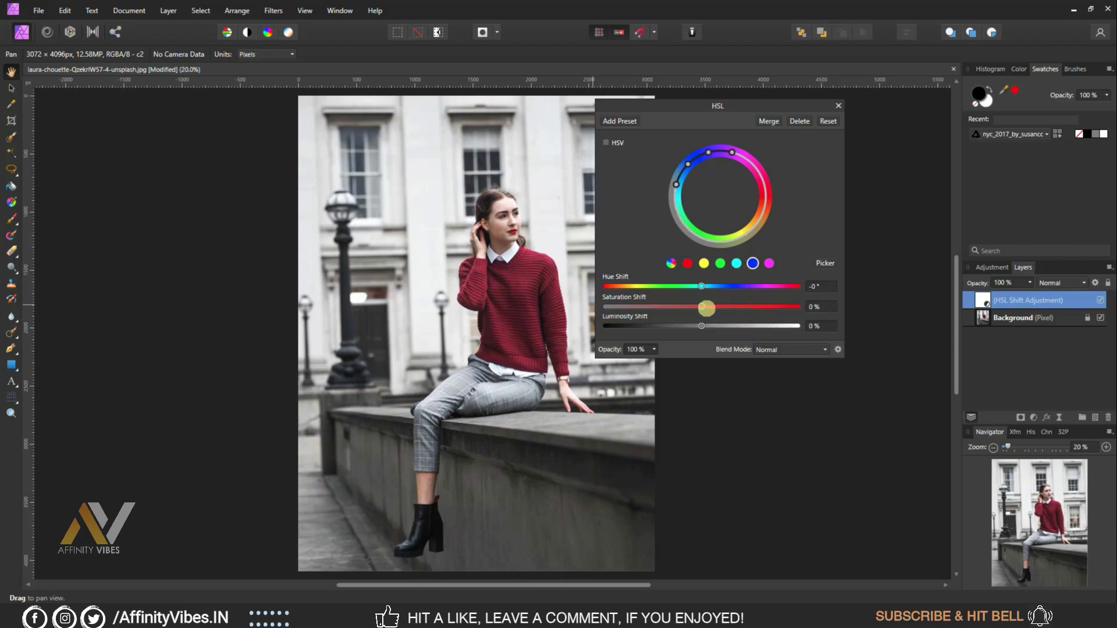
left_click_drag(703, 307, 590, 307)
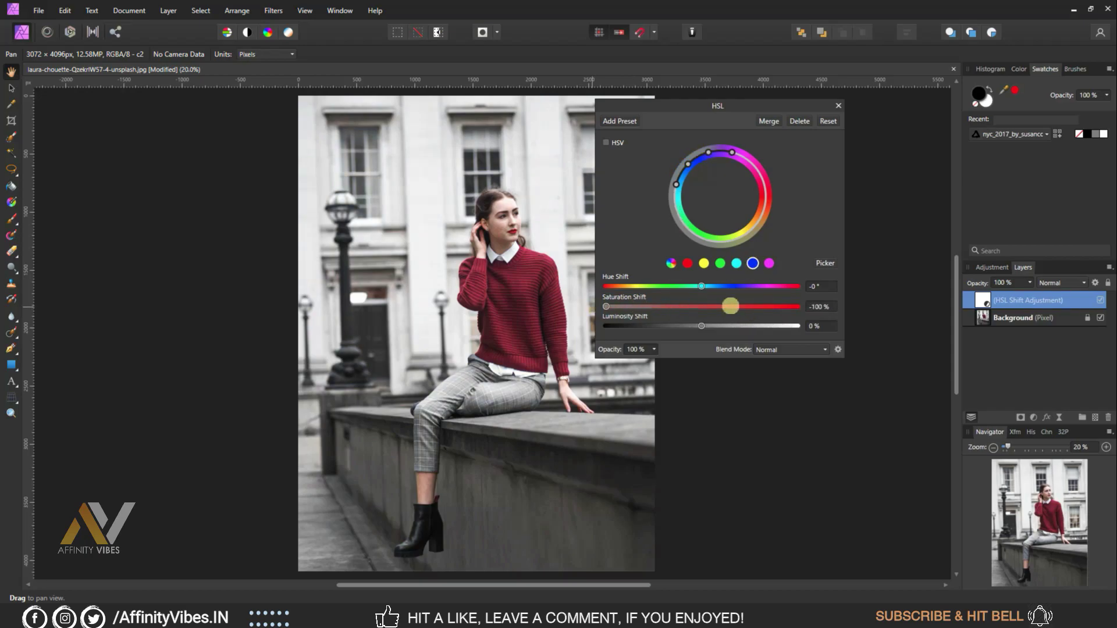
left_click(770, 263)
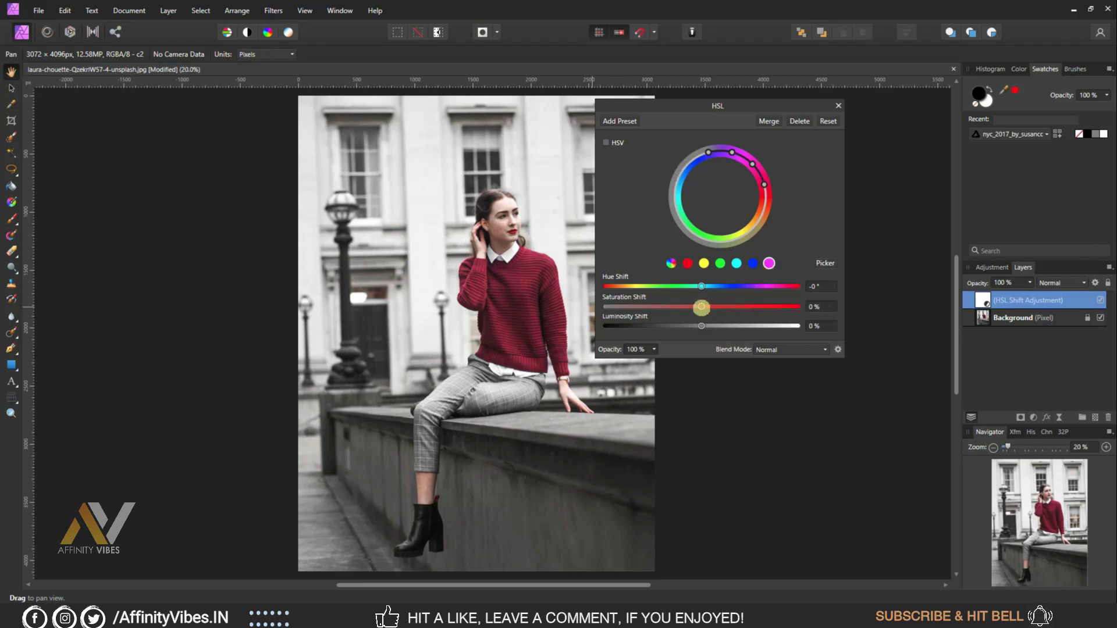
left_click_drag(701, 306, 588, 307)
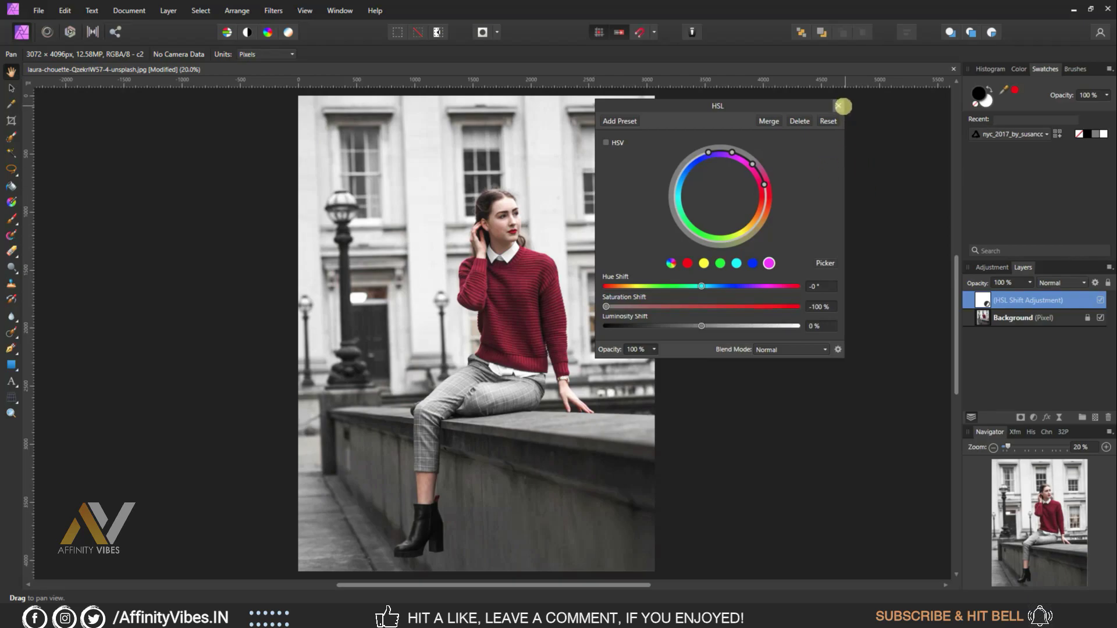
left_click(843, 106)
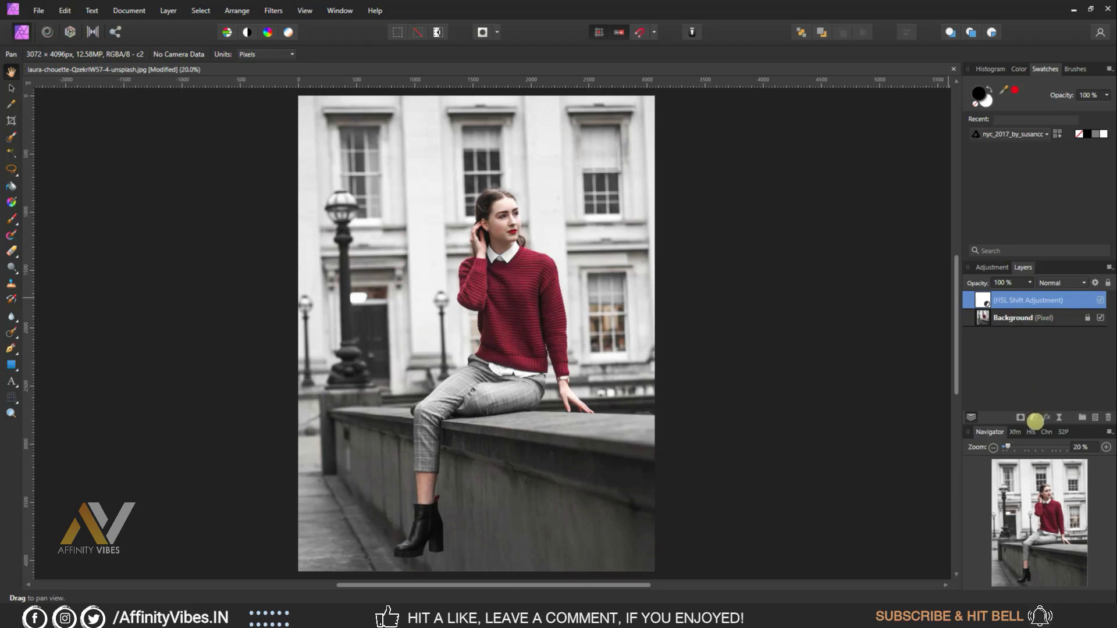
Add a Selective Color adjustment with Reds at -30% cyan and extra yellow
left_click(1034, 419)
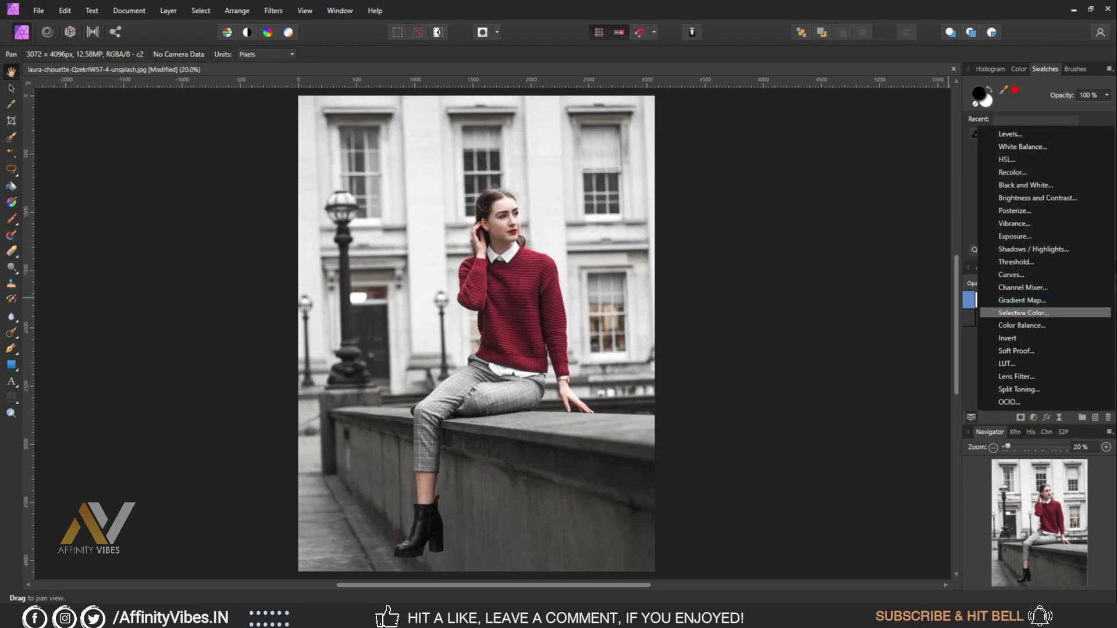
left_click(1023, 313)
left_click_drag(704, 159, 701, 118)
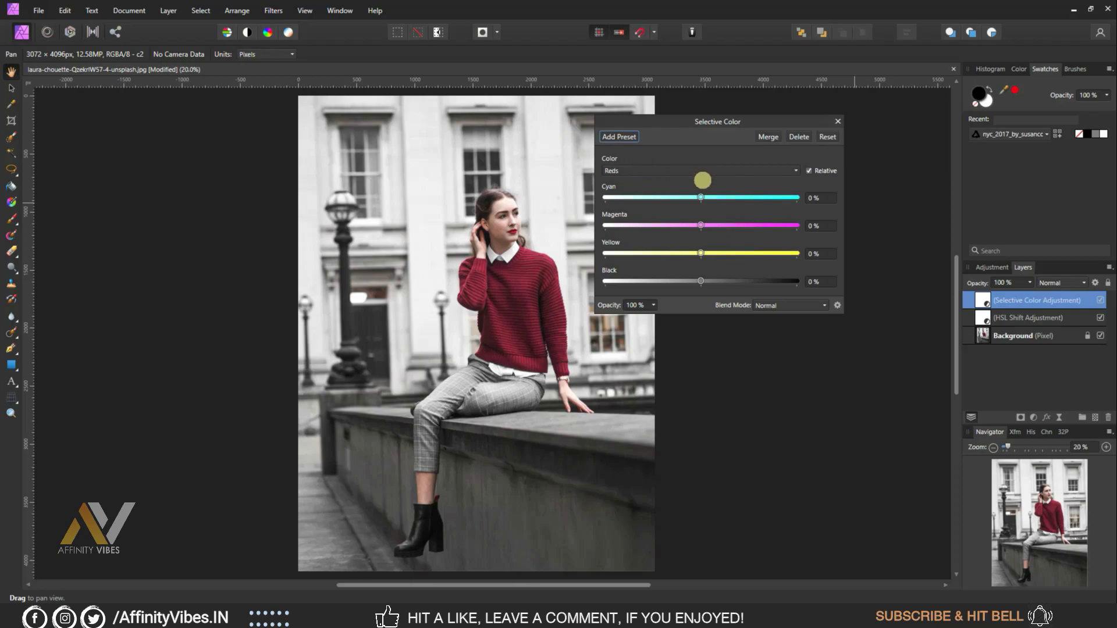
left_click(821, 199)
type("-30")
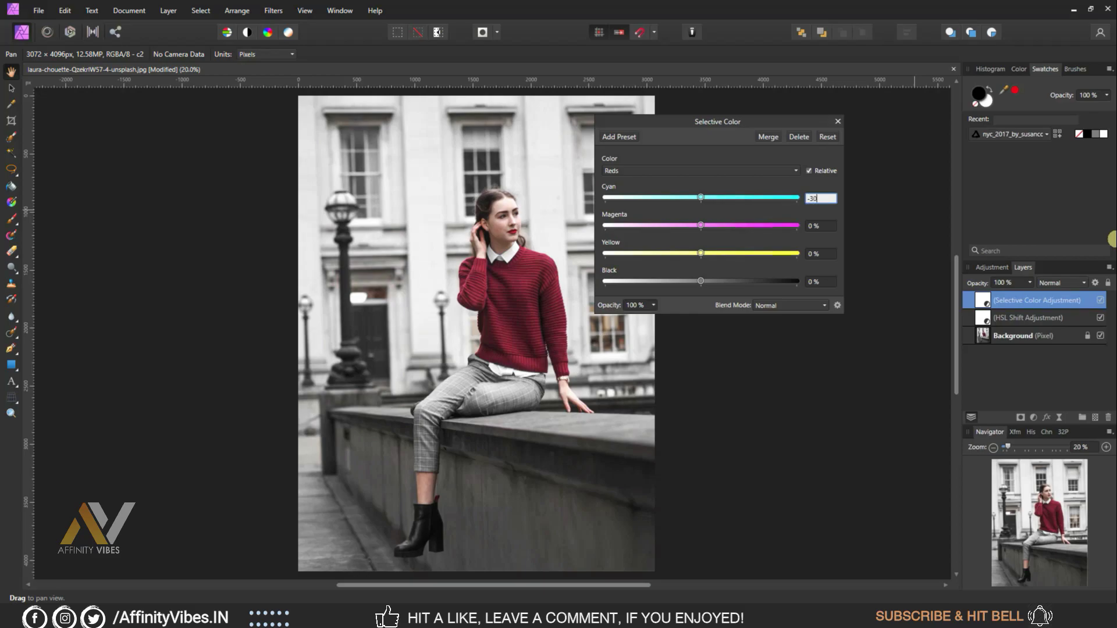
key("Return")
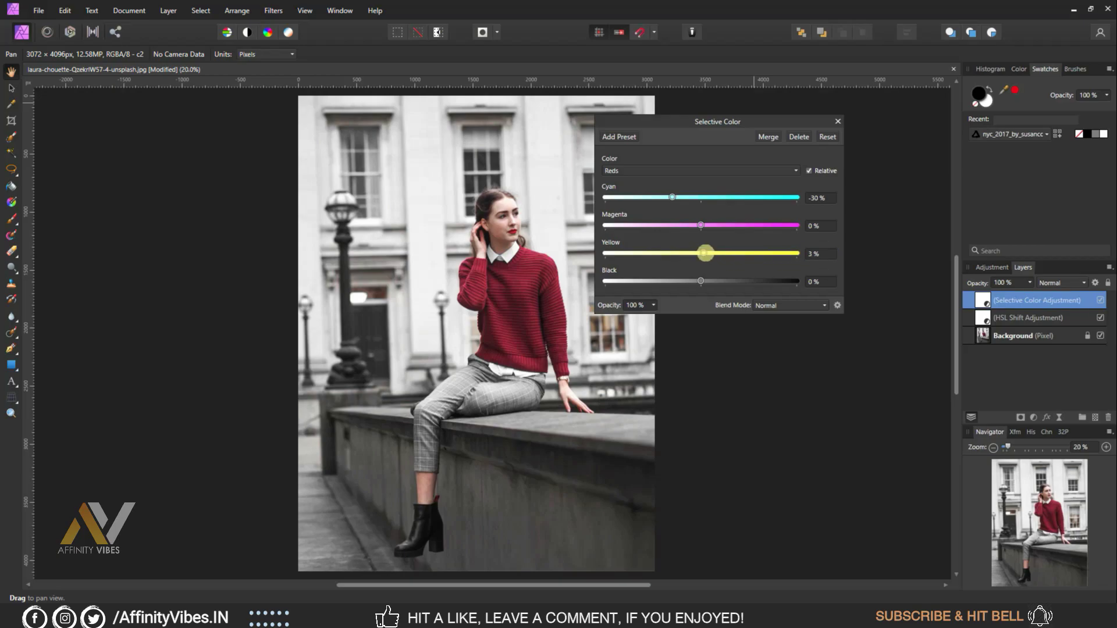
left_click_drag(700, 253, 731, 253)
Set Yellows cyan to -100% and give Neutrals a slight cyan boost
left_click(692, 171)
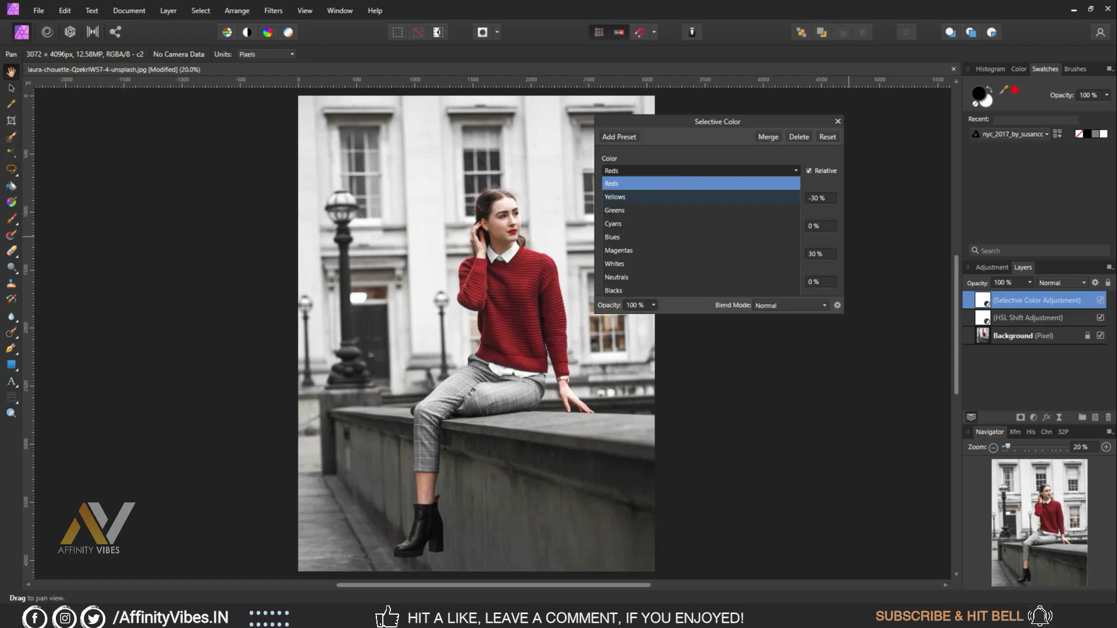
left_click(615, 196)
left_click_drag(700, 198, 604, 198)
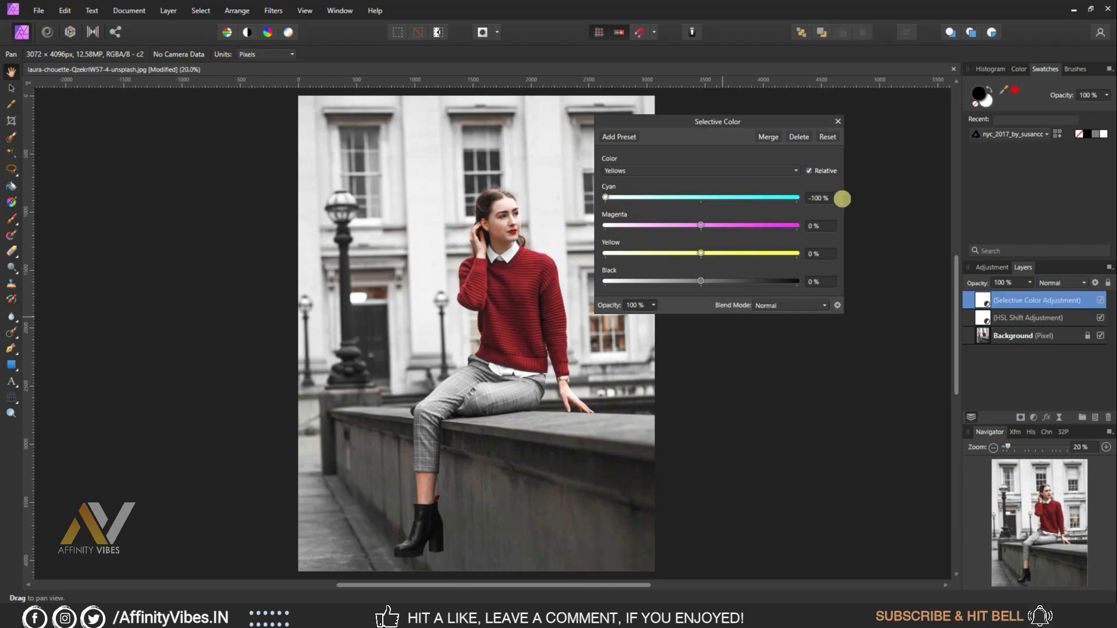
left_click(700, 169)
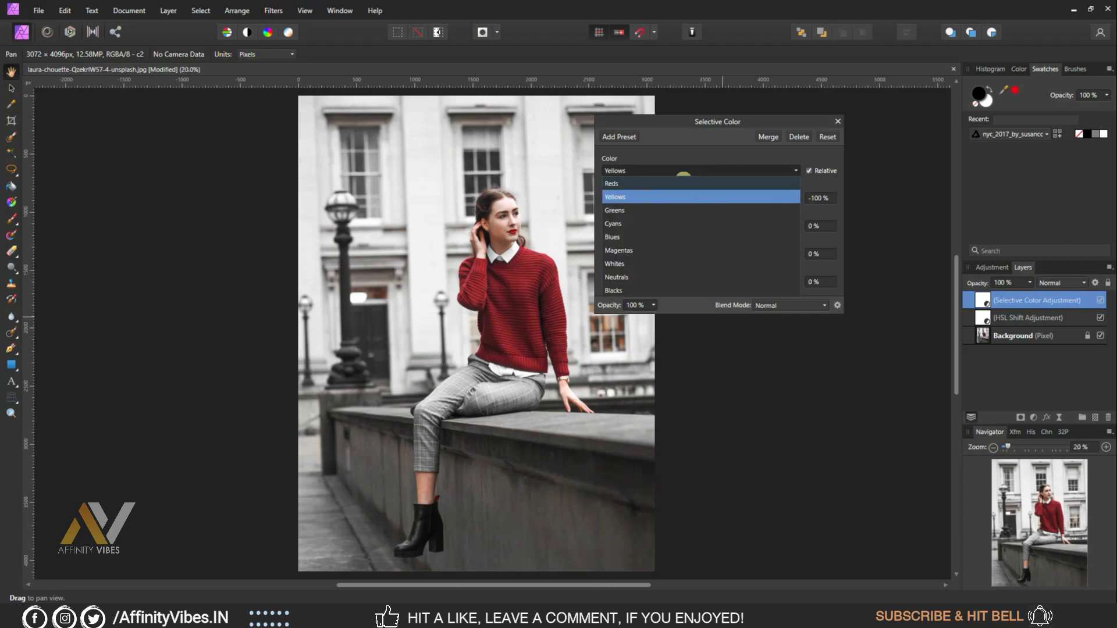
left_click(628, 277)
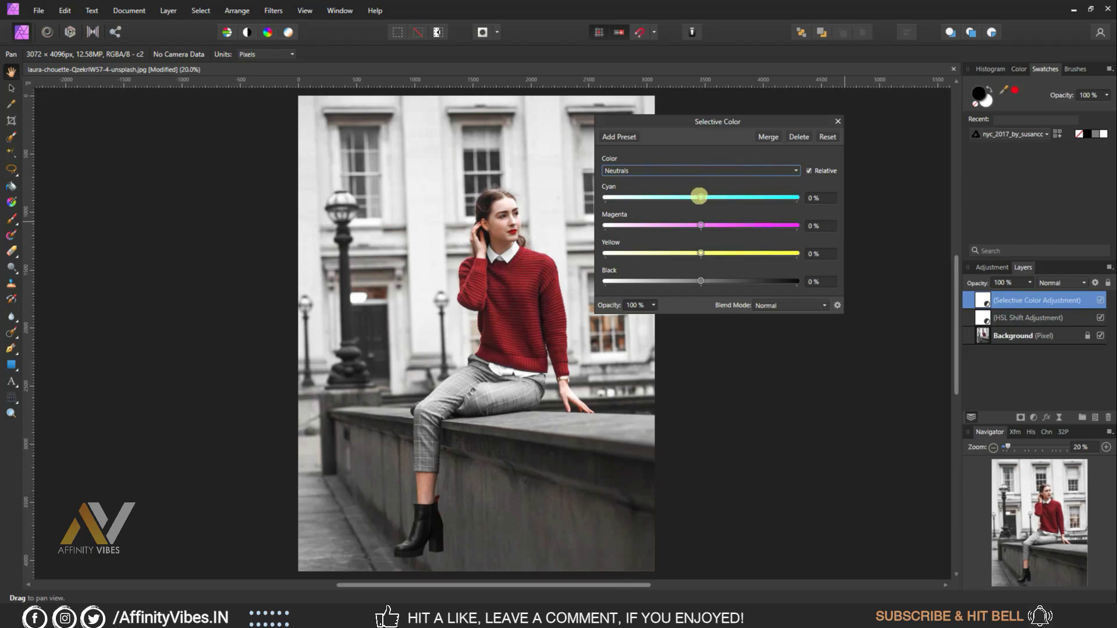
left_click_drag(699, 196, 707, 196)
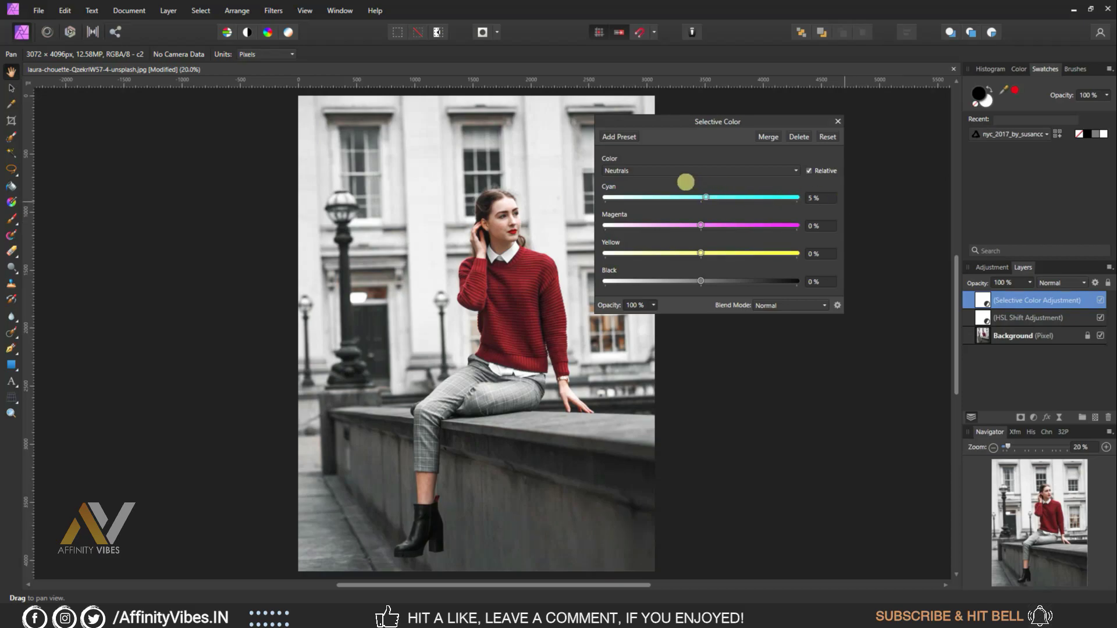
Push the Blacks range's cyan, magenta, yellow and black all to 100%
left_click(694, 167)
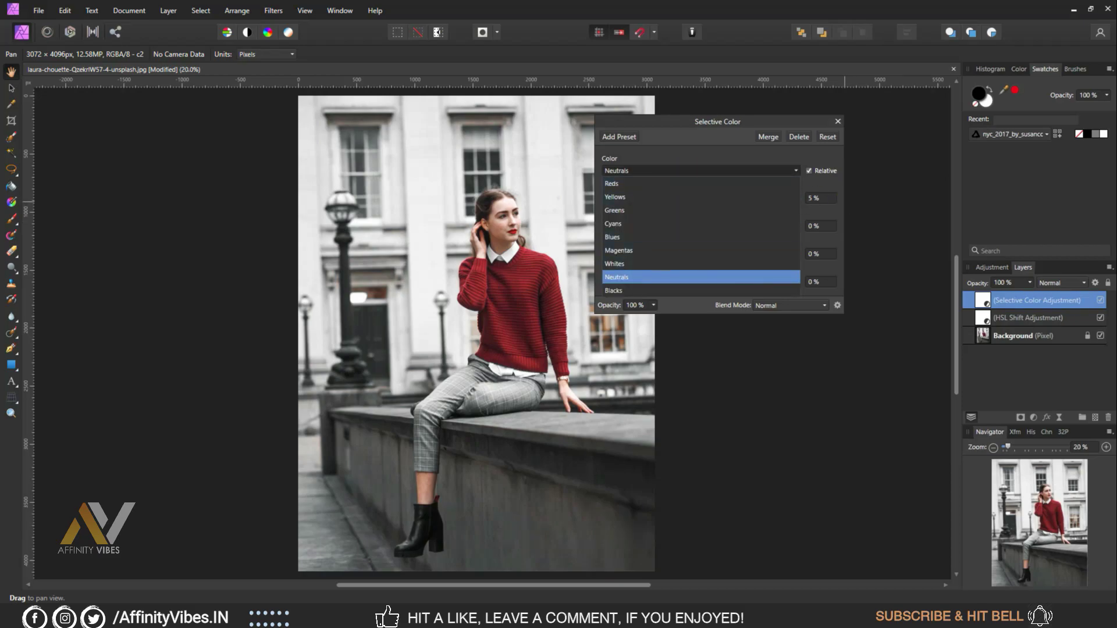
left_click(618, 290)
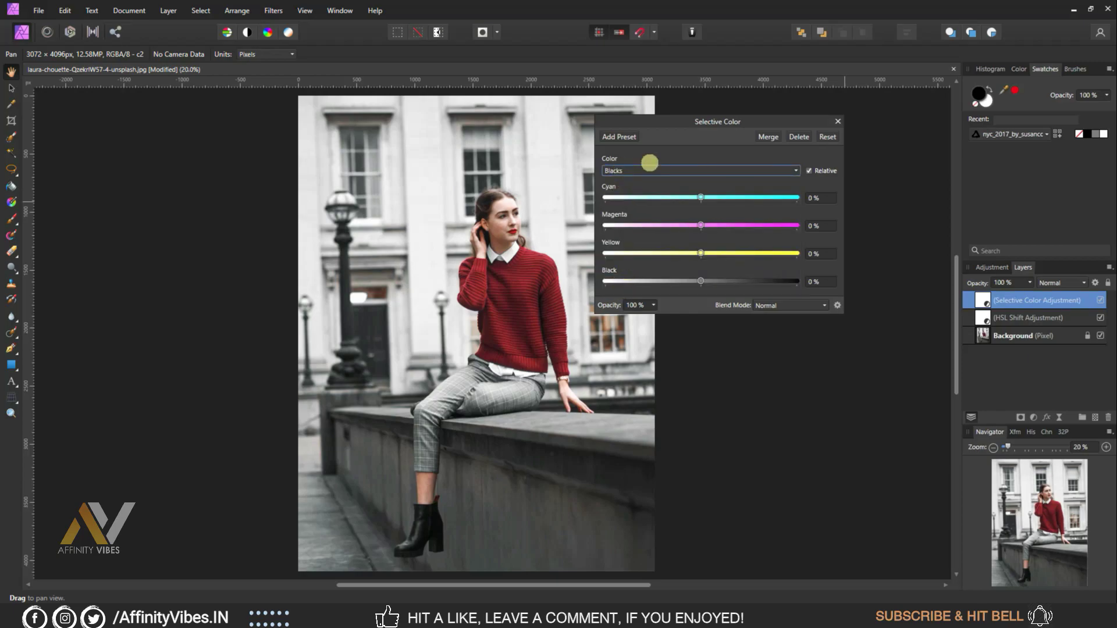
left_click_drag(700, 198, 830, 196)
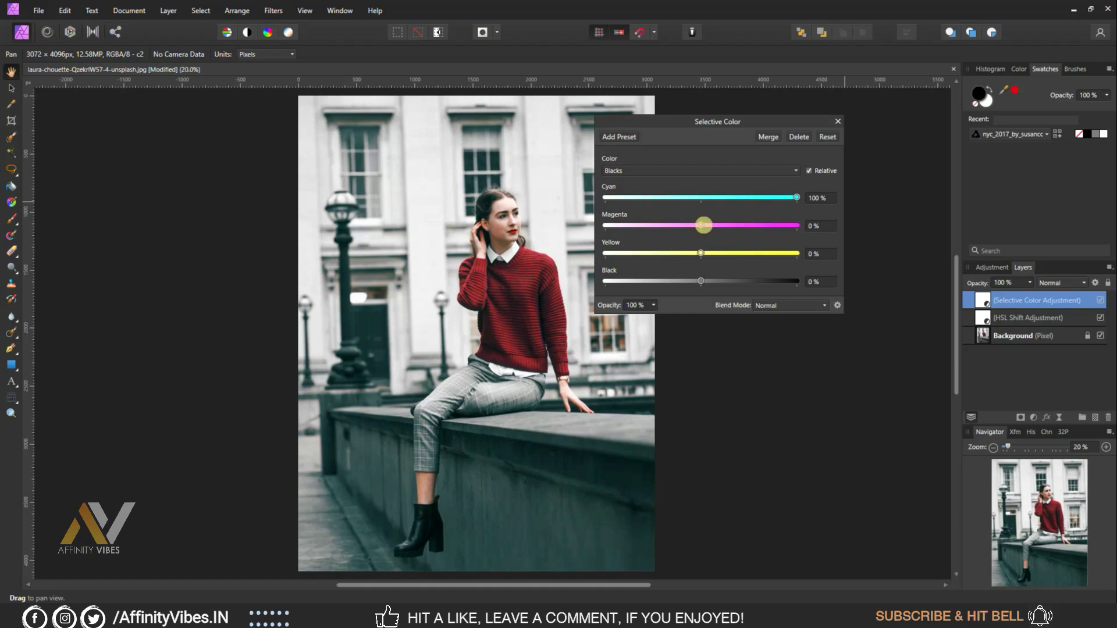
left_click_drag(699, 227, 897, 221)
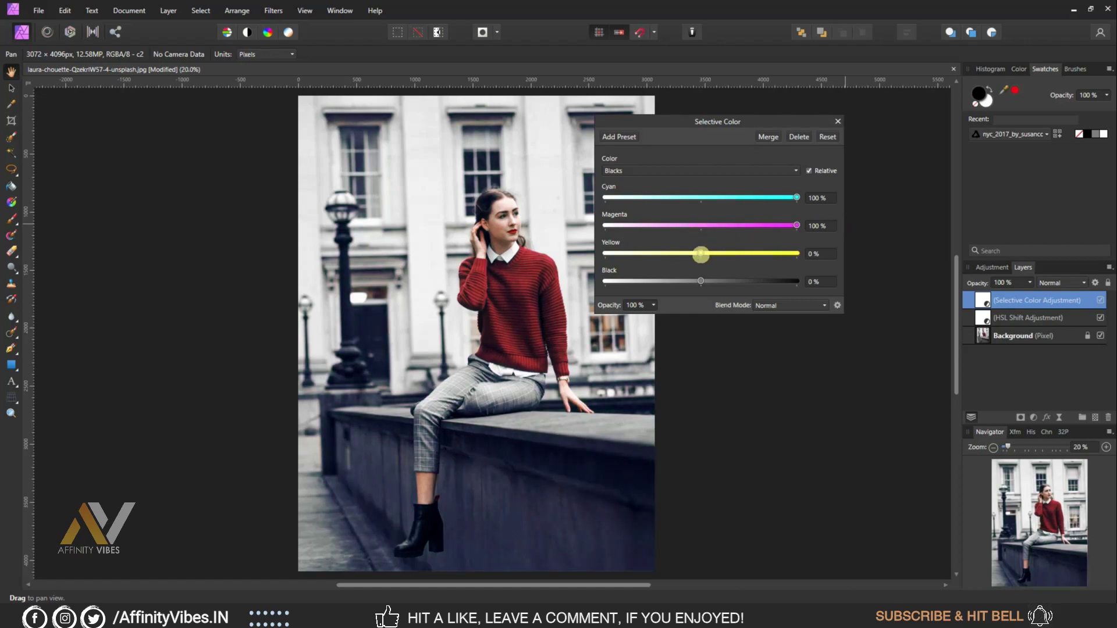
left_click_drag(701, 254, 884, 249)
left_click_drag(699, 280, 879, 276)
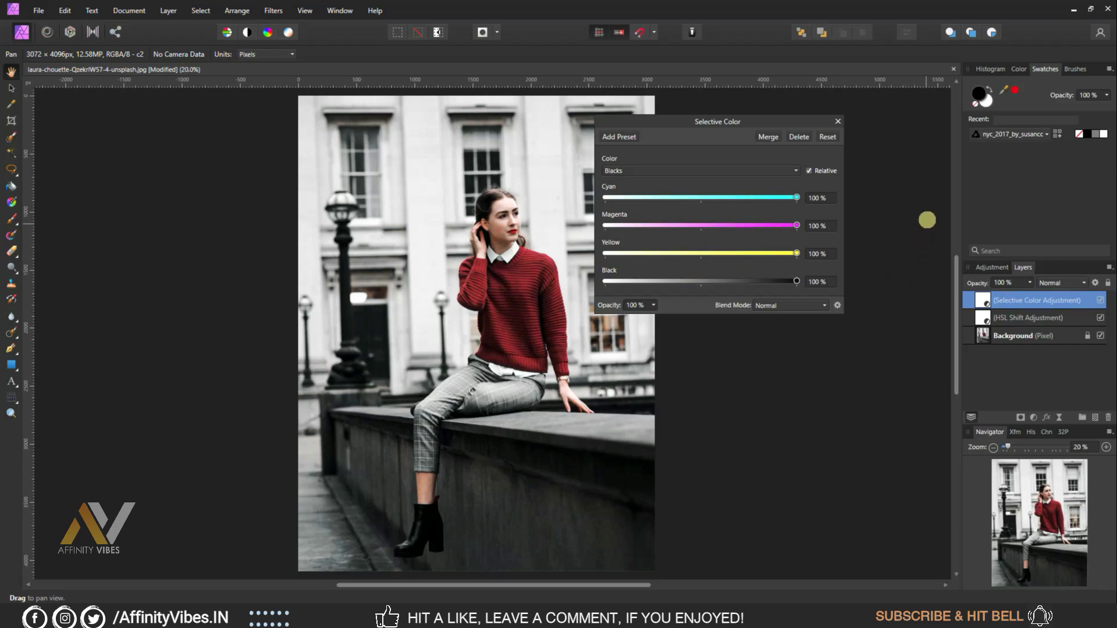
Select both adjustment layers and toggle them off and on to compare
left_click(837, 121)
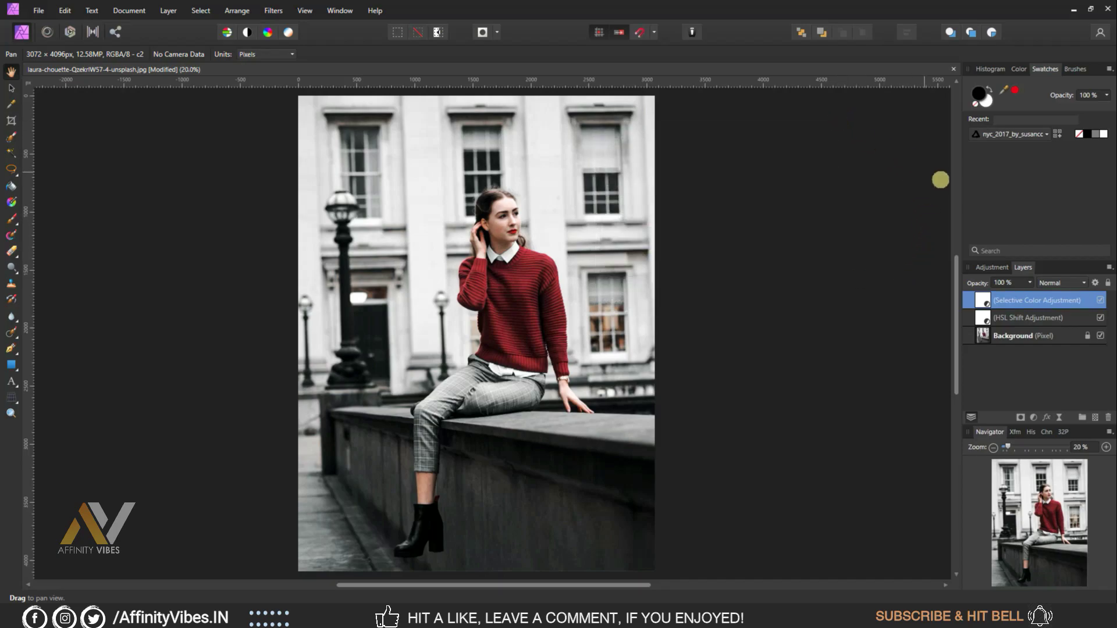
left_click(1047, 317, "shift")
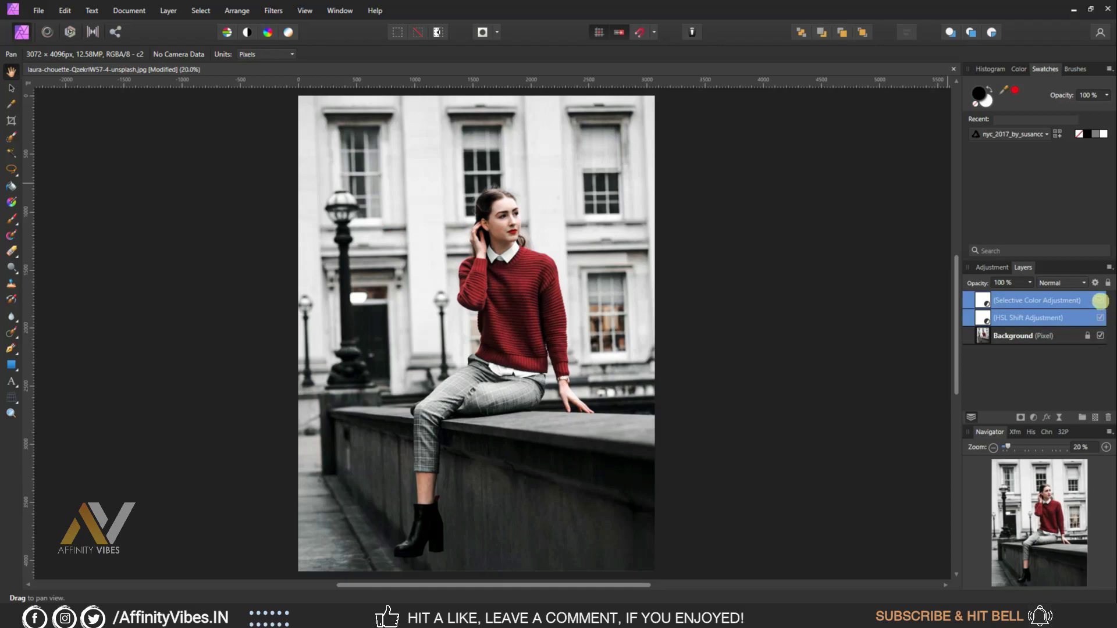
left_click(1100, 300)
left_click(1100, 300)
key("ctrl+plus")
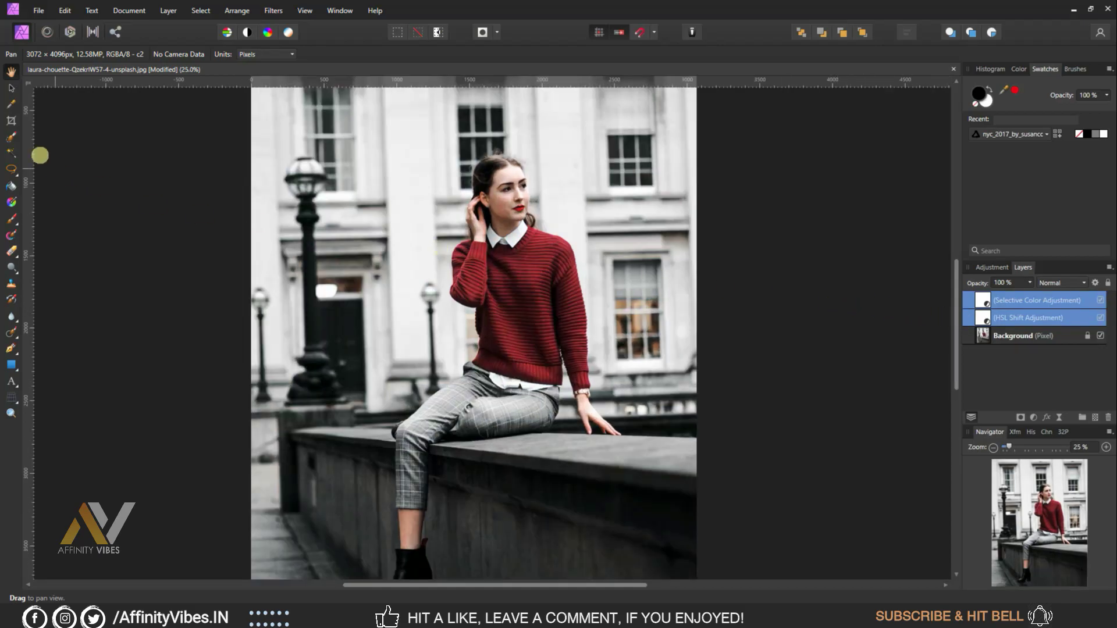
Export the grade as a .cube LUT titled Dark Theme
left_click(38, 11)
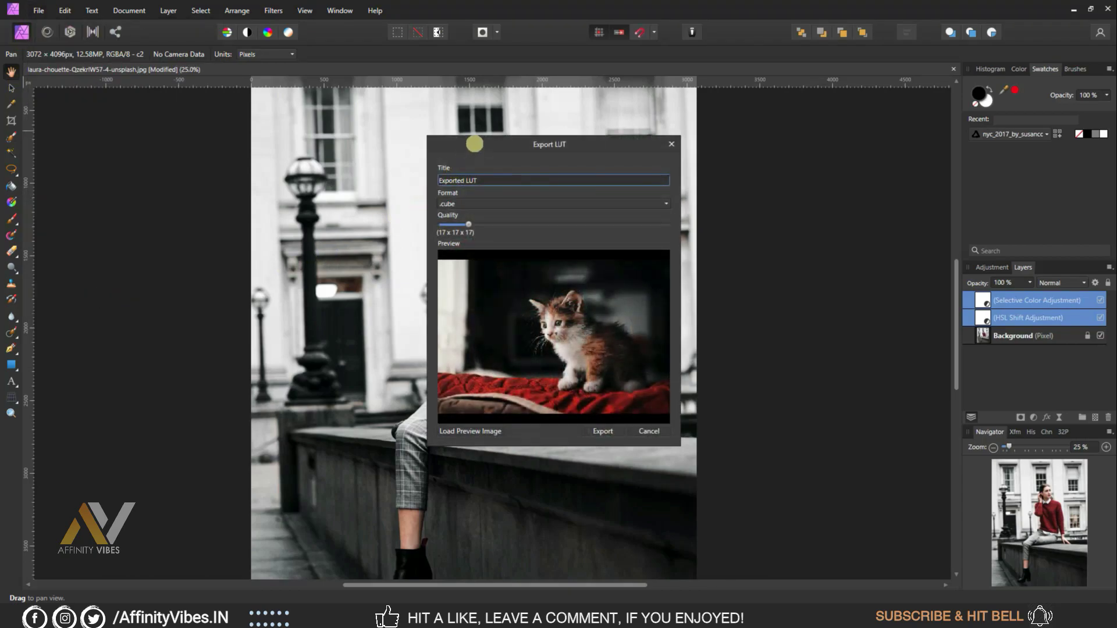
left_click_drag(473, 146, 599, 119)
left_click(616, 156)
type("Dark Theme")
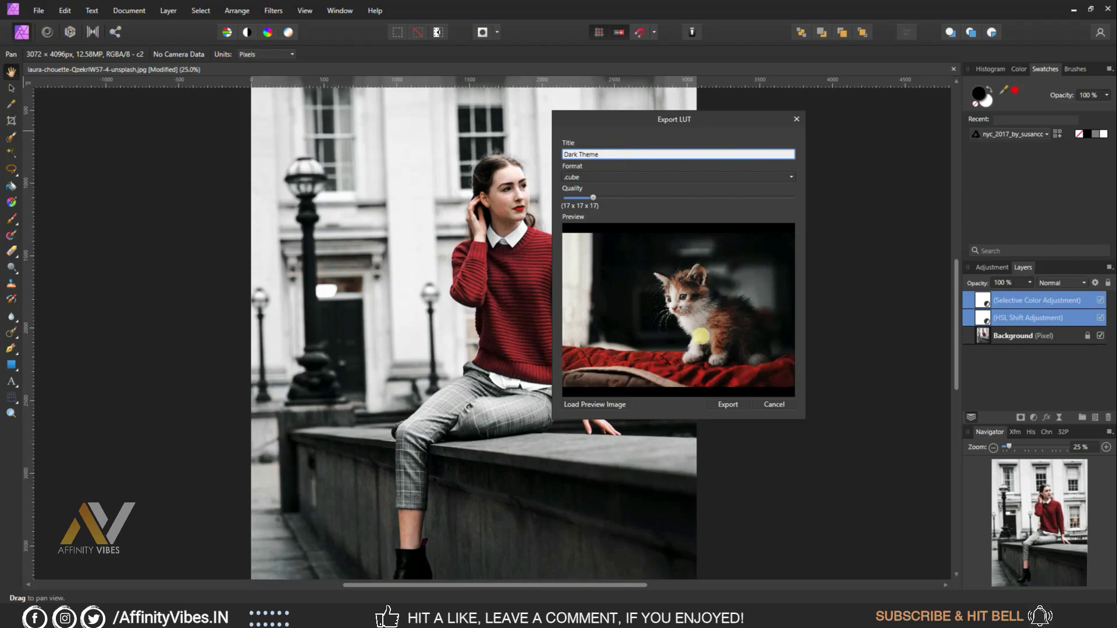
left_click(727, 403)
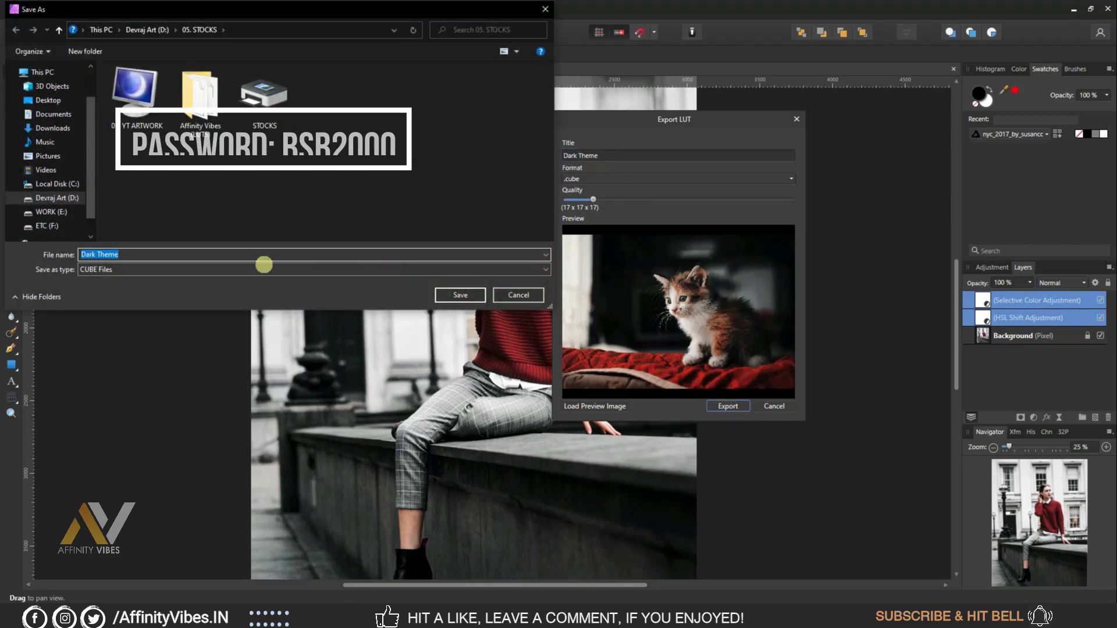
left_click(461, 293)
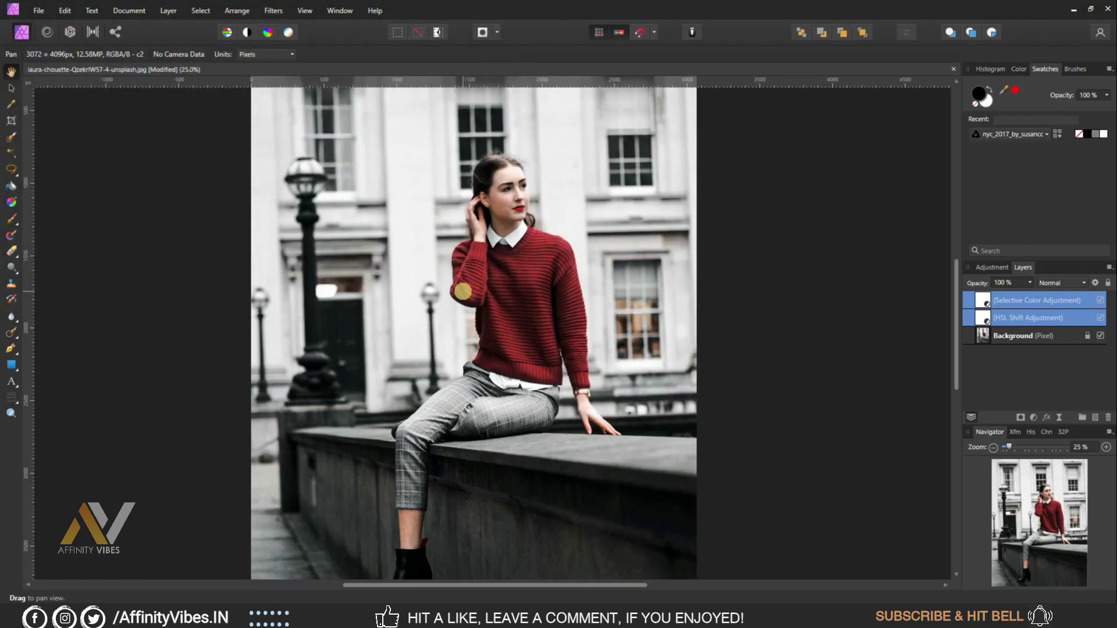
Open the valeria-boltneva peony bouquet portrait
left_click(39, 11)
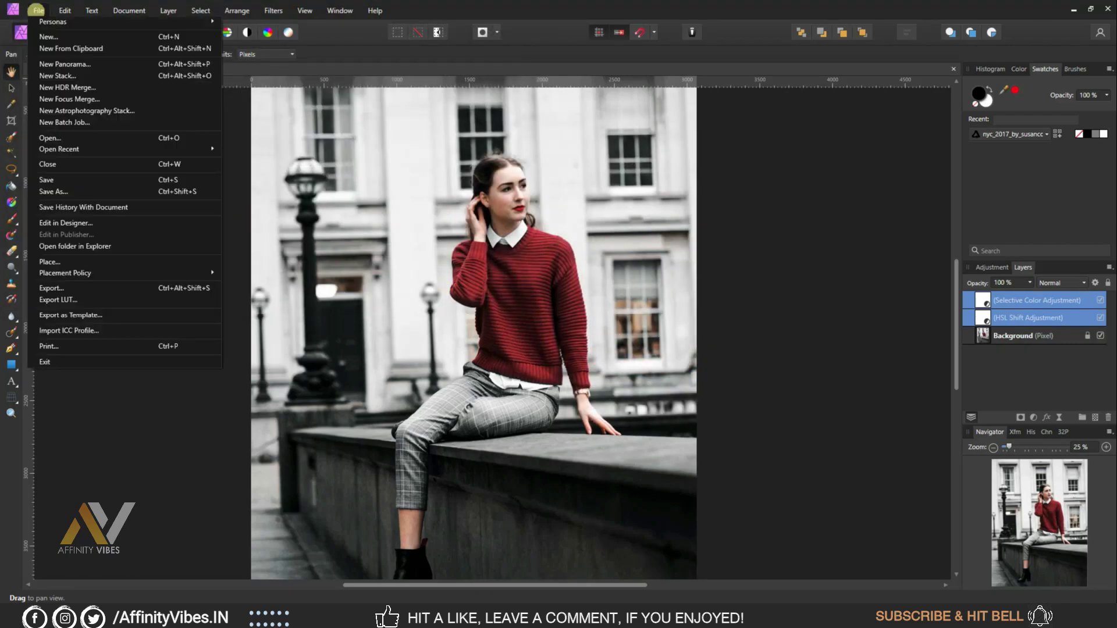
left_click(992, 266)
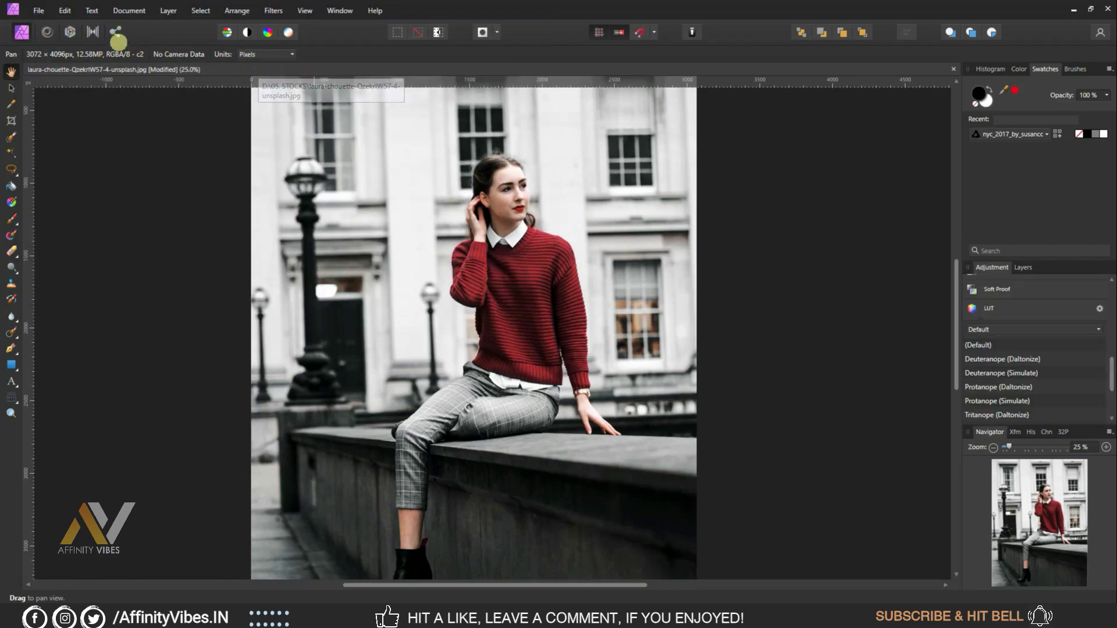
left_click(39, 11)
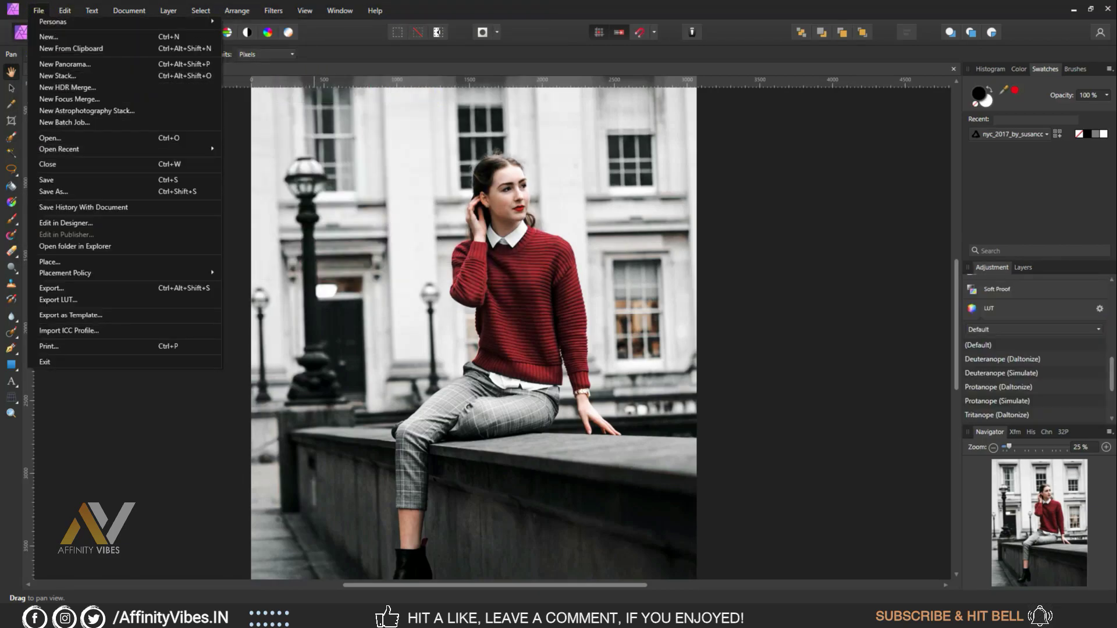
left_click(58, 138)
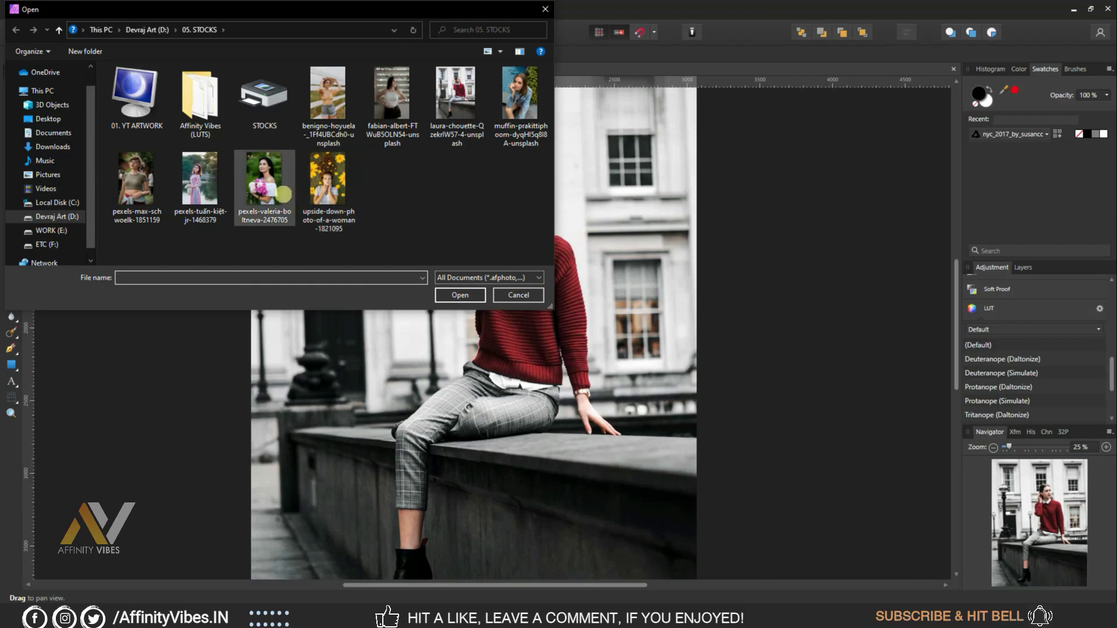
double_click(265, 180)
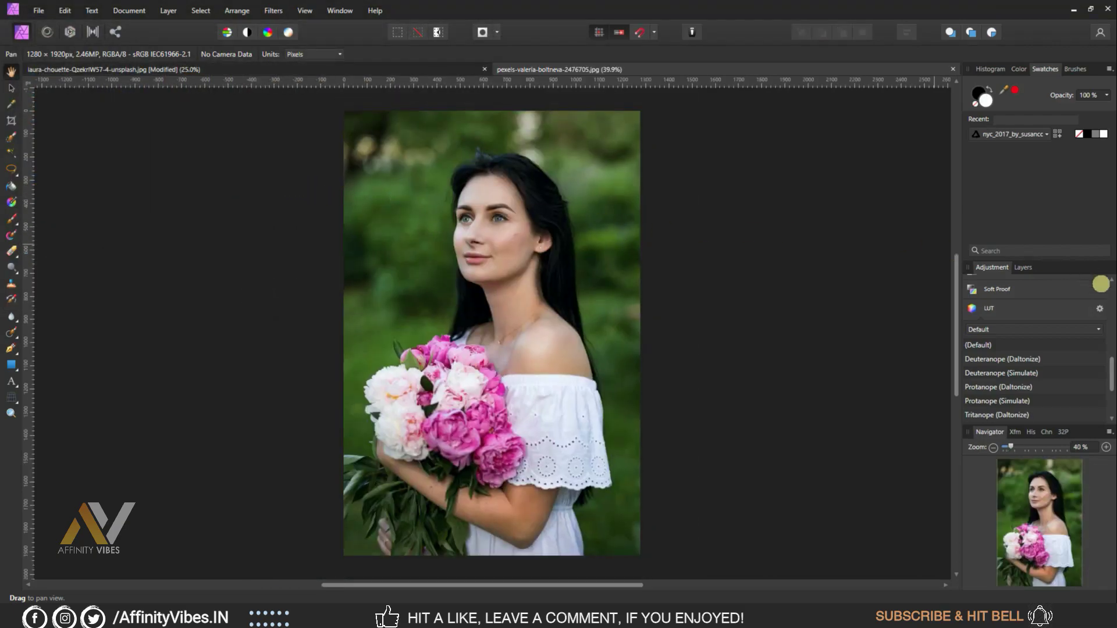
Apply the Dark Theme LUT preset to the peony portrait
scroll(1029, 403, "down", 1)
scroll(1029, 403, "down", 2)
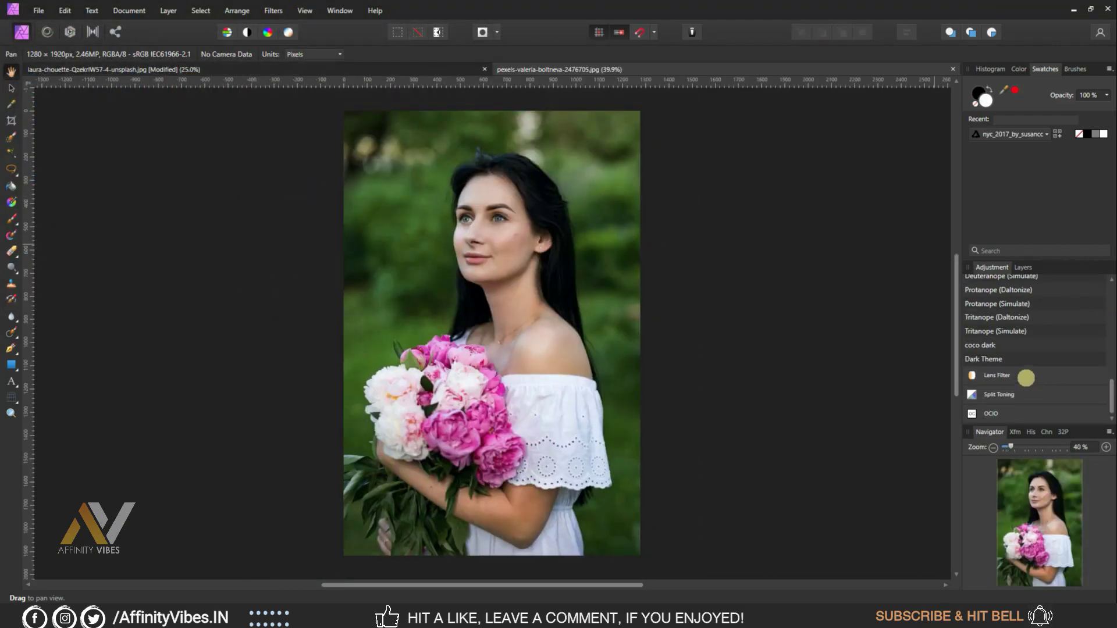
left_click(984, 359)
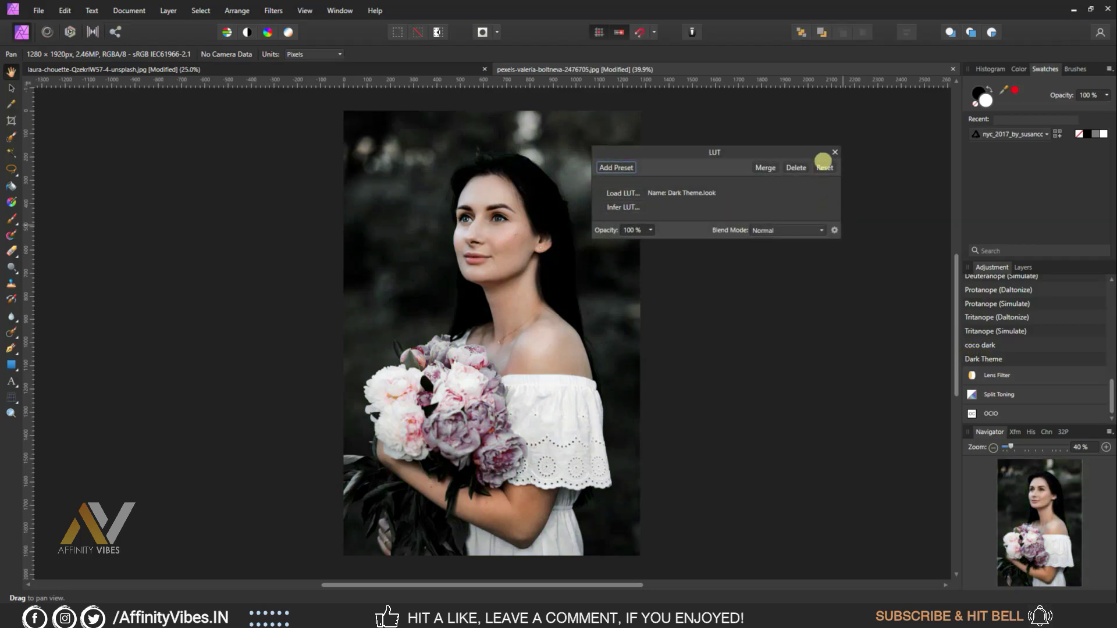
left_click(834, 150)
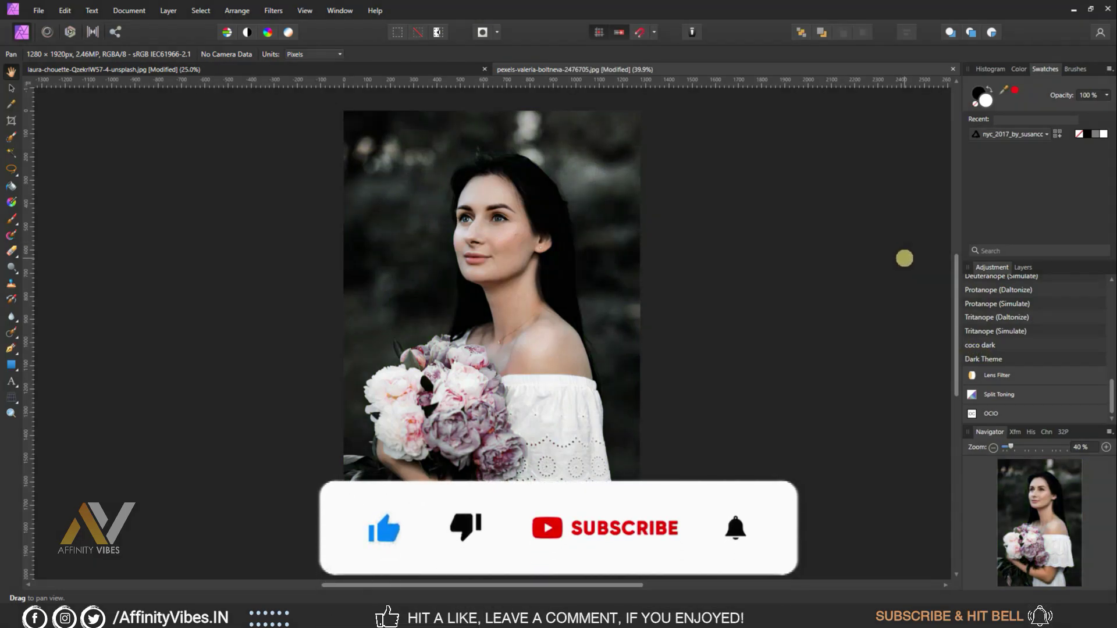
key("alt+f")
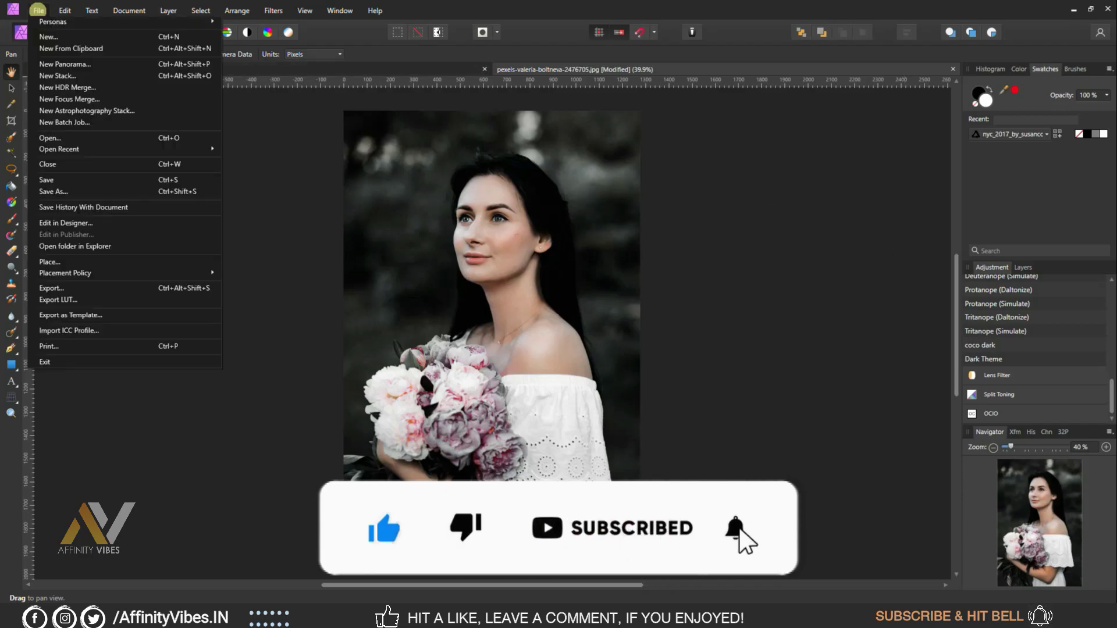
Open the max-schwoelk short-haired portrait and apply the Dark Theme LUT
left_click(55, 138)
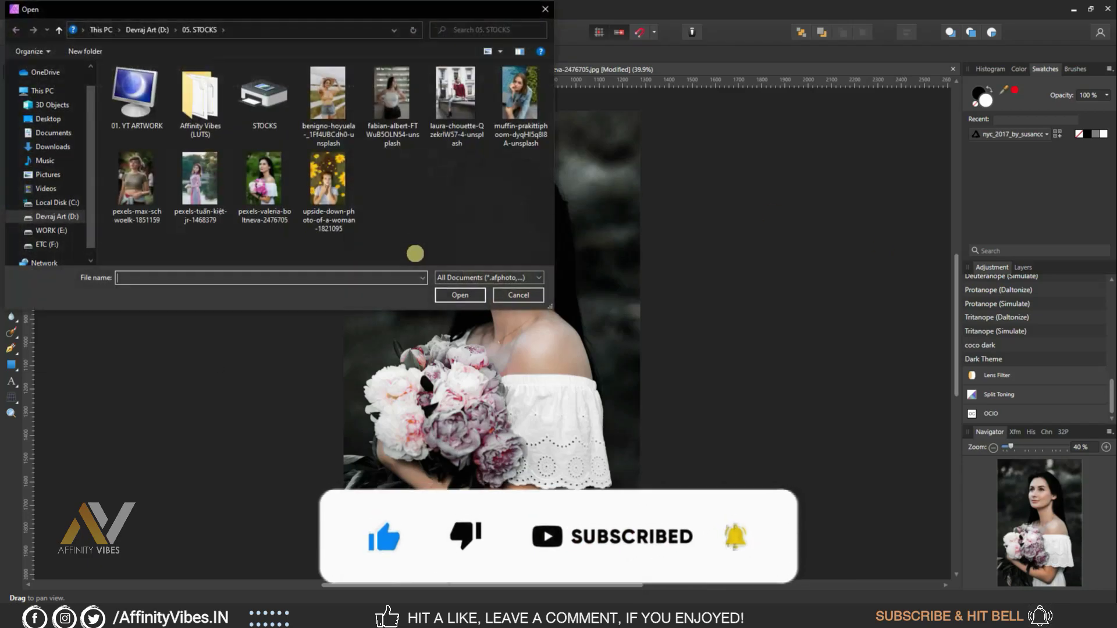
double_click(146, 180)
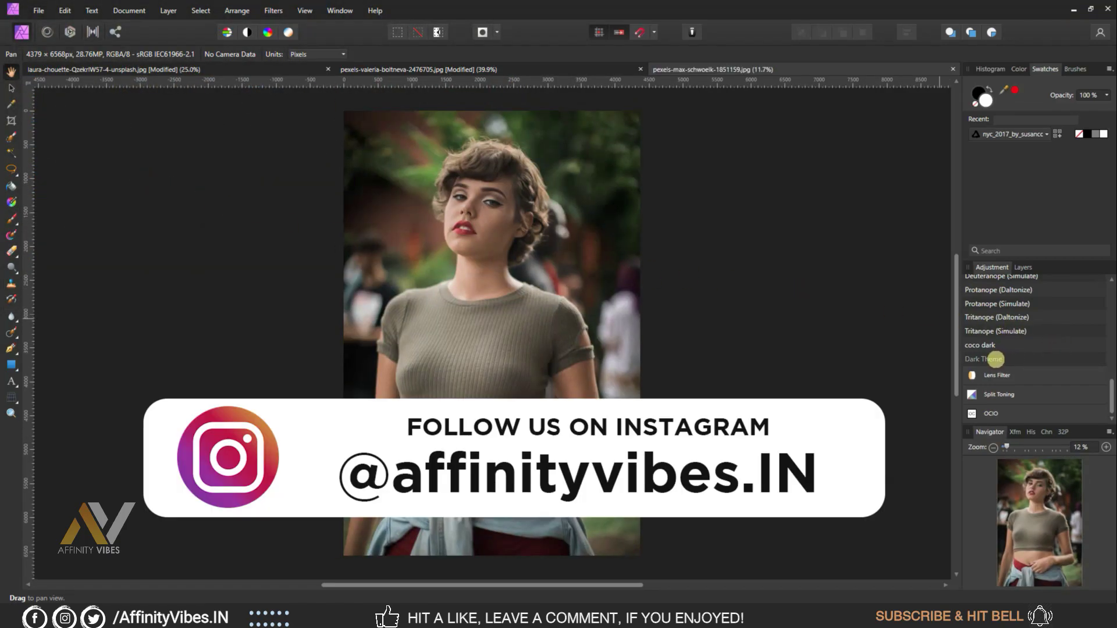
left_click(995, 359)
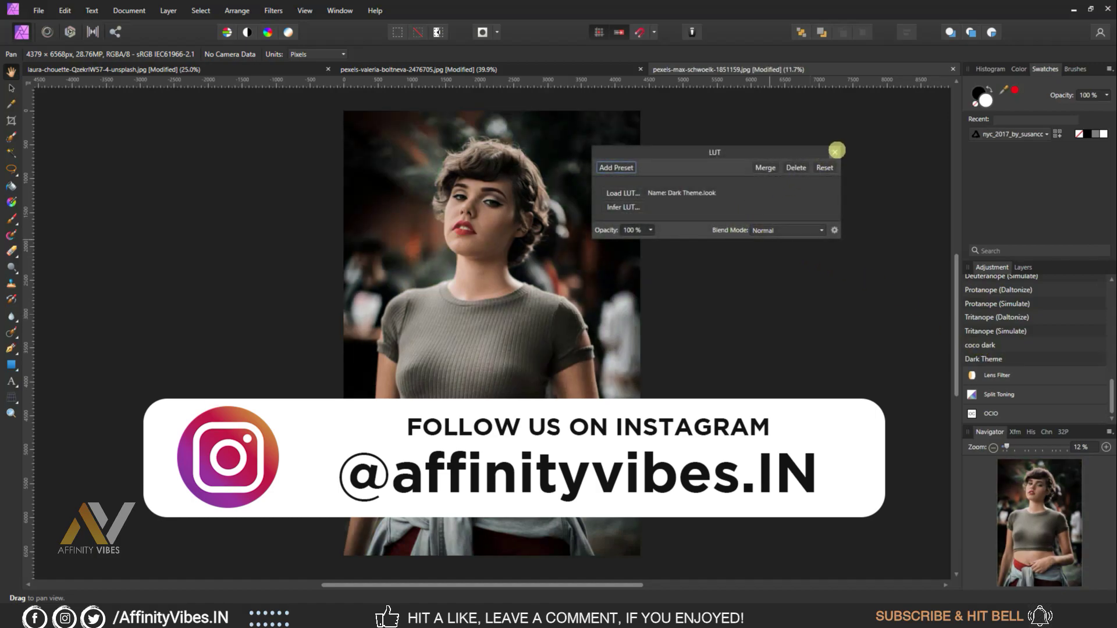
left_click(836, 150)
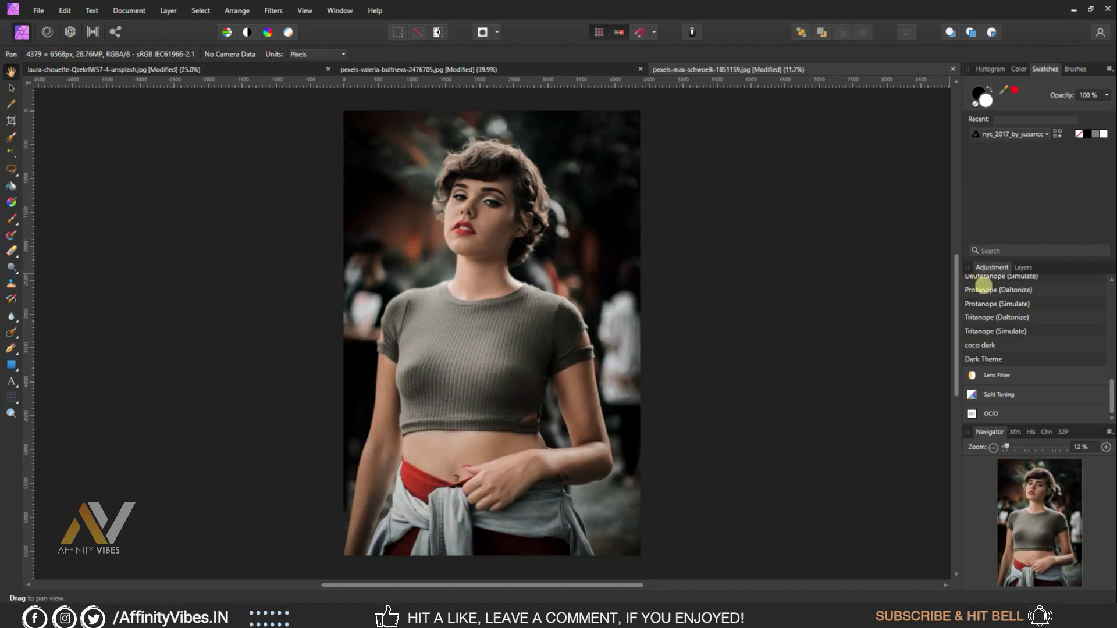
Check its layers, then switch via the peony photo back to the laura-chouette portrait
scroll(984, 287, "up", 5)
scroll(983, 285, "up", 5)
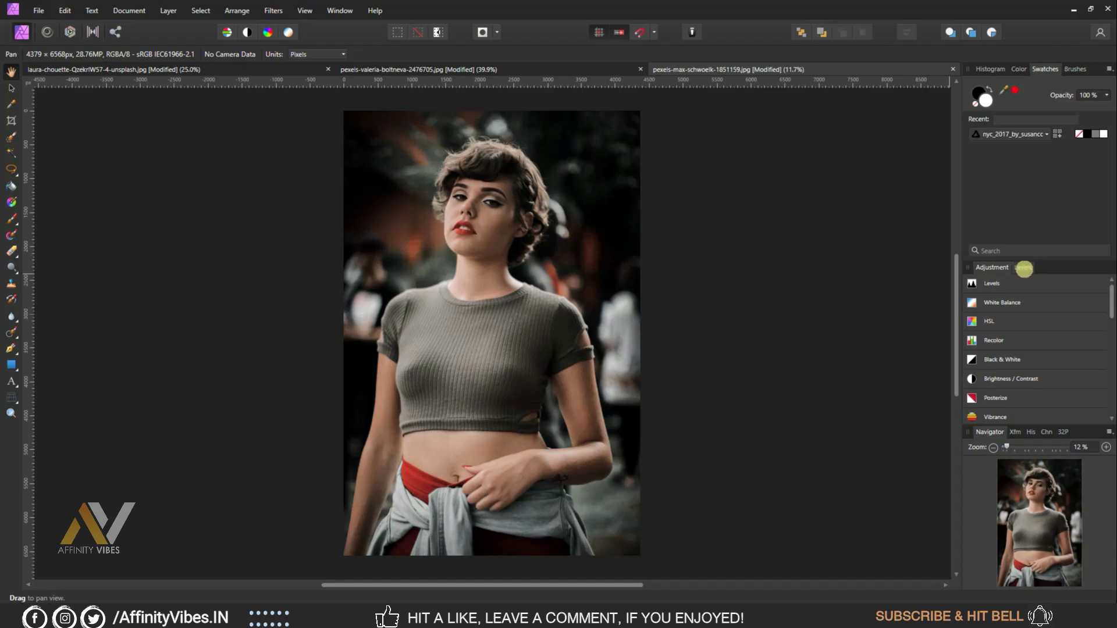
left_click(1023, 267)
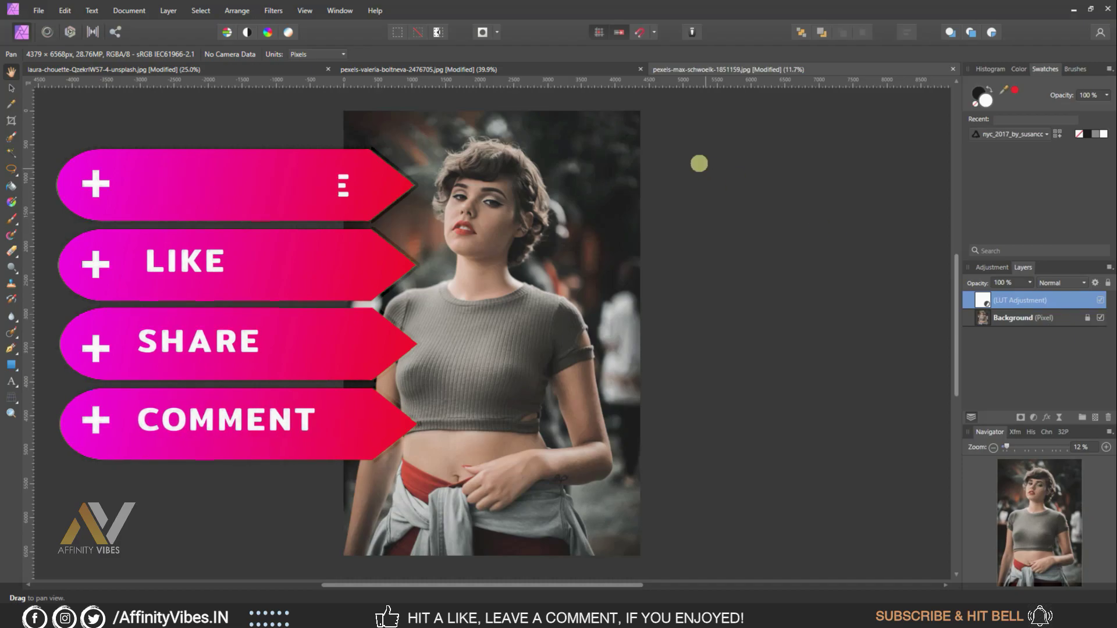
left_click(521, 69)
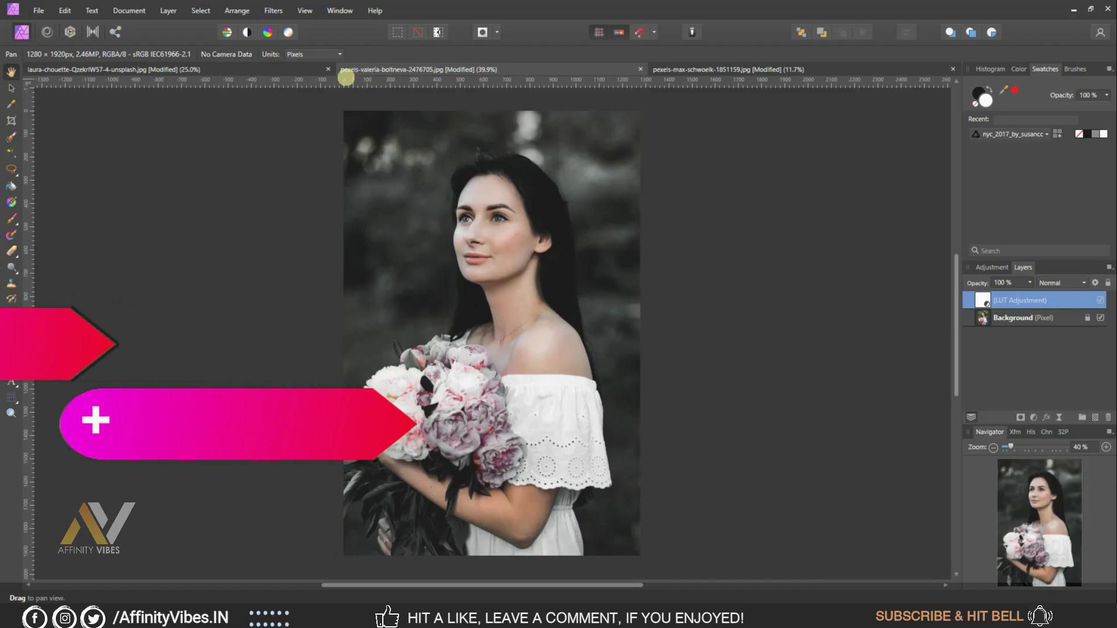
left_click(293, 69)
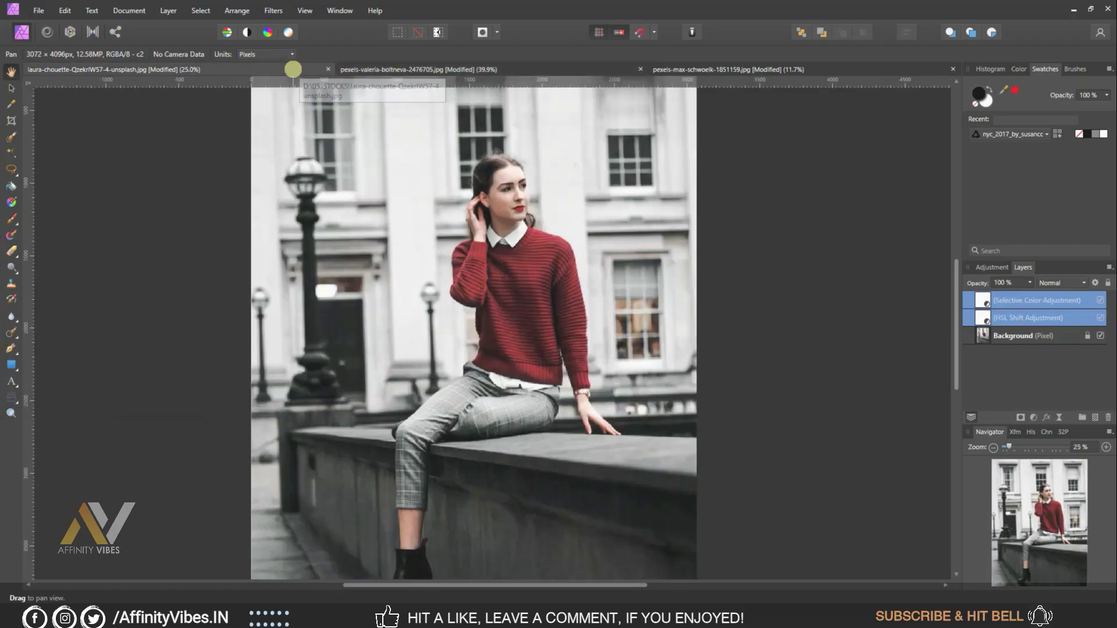